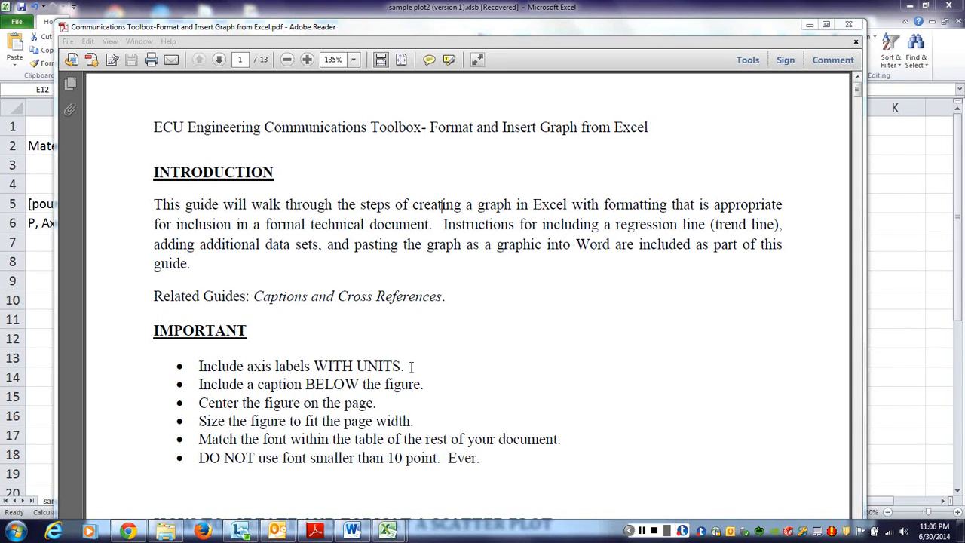
Review the guide's important rules on axis units, caption, figure centering, sizing and font, and return to the Excel workbook.
{"action": "left_click_drag", "start_coordinate": [406, 366], "coordinate": [434, 389]}
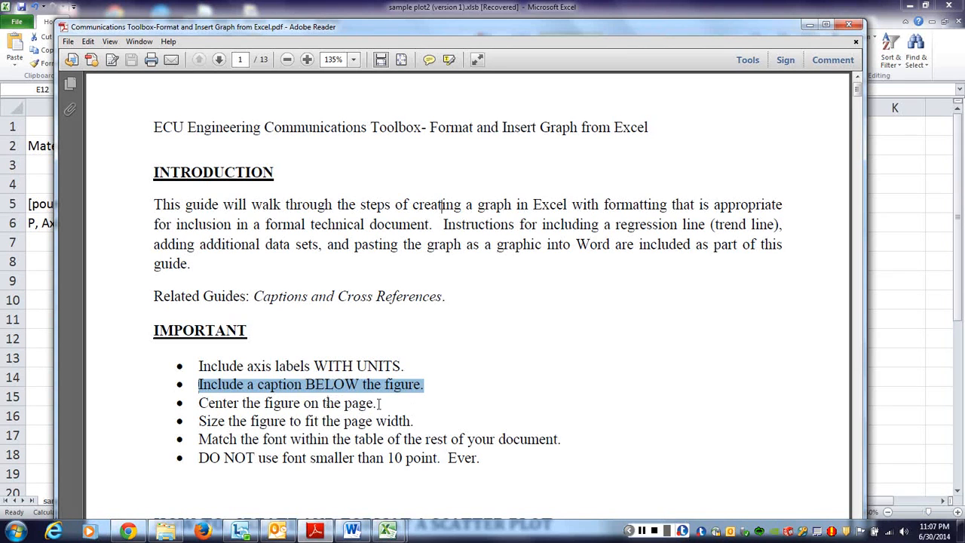
{"action": "left_click_drag", "start_coordinate": [378, 404], "coordinate": [427, 418]}
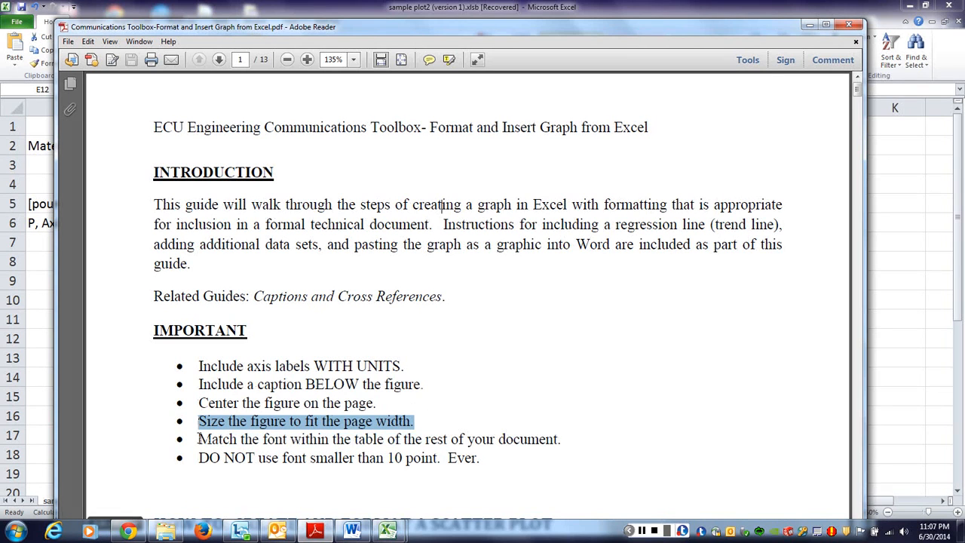
{"action": "left_click_drag", "start_coordinate": [199, 439], "coordinate": [569, 435]}
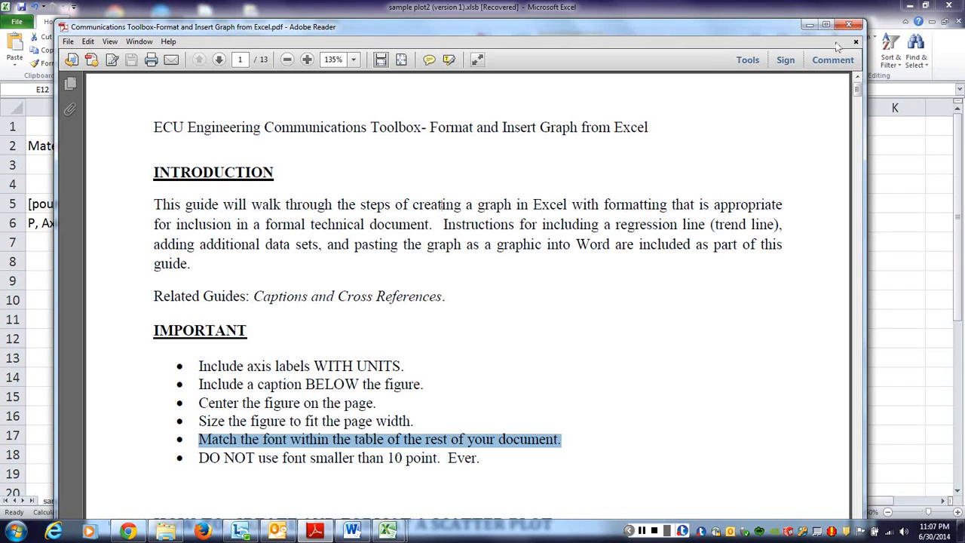
{"action": "left_click", "coordinate": [809, 24]}
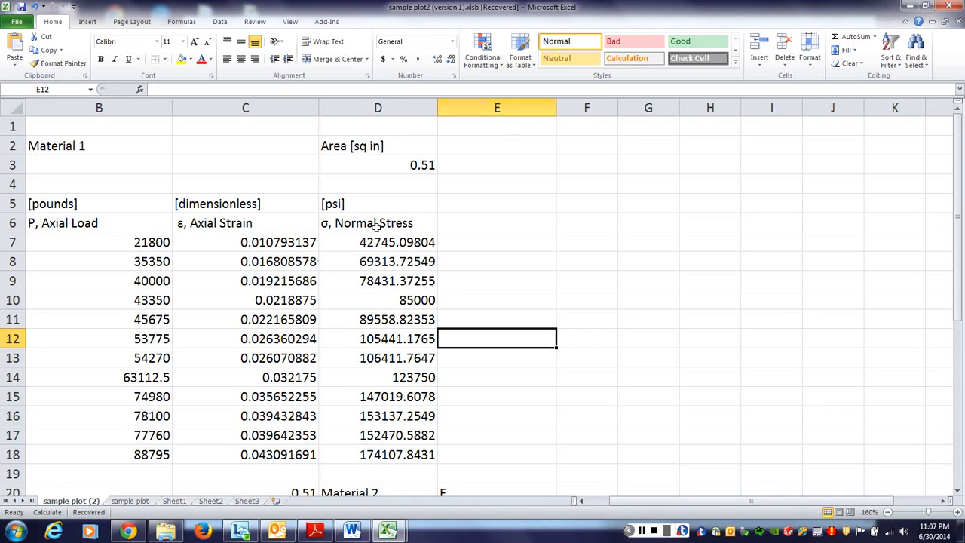
Insert a Scatter with only Markers chart from the axial strain and normal stress data in C6:D18 and place it beside the table.
{"action": "left_click_drag", "start_coordinate": [298, 243], "coordinate": [293, 455]}
{"action": "left_click_drag", "start_coordinate": [377, 455], "coordinate": [391, 242]}
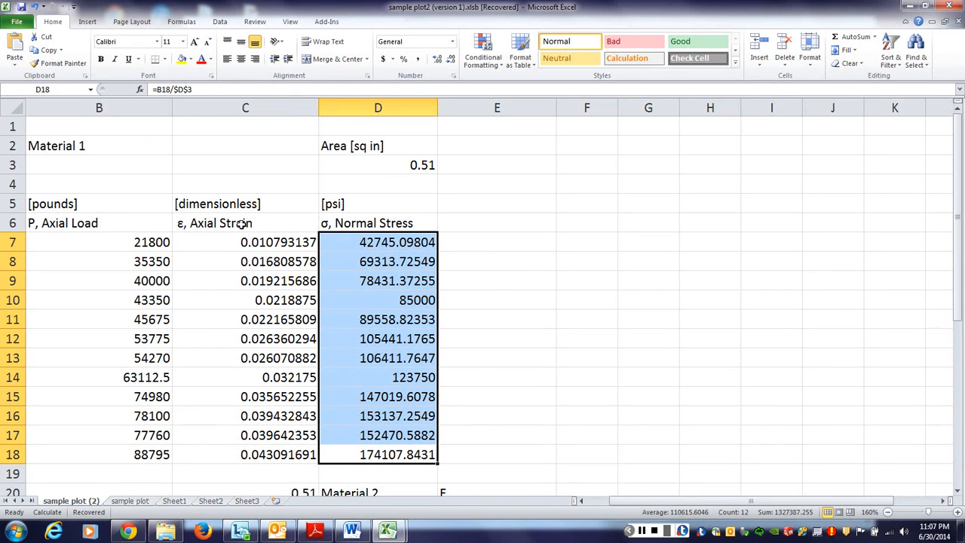
{"action": "left_click_drag", "start_coordinate": [241, 223], "coordinate": [359, 452]}
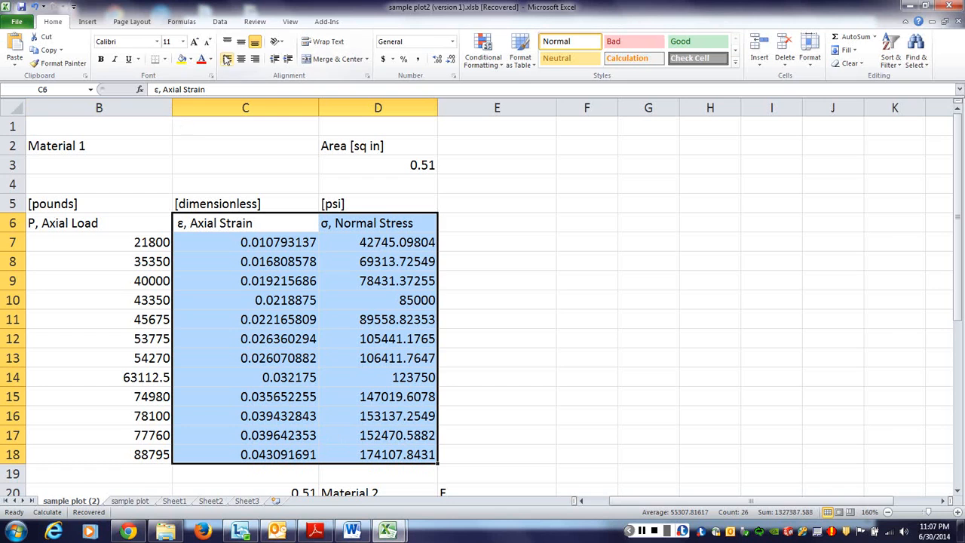
{"action": "left_click", "coordinate": [87, 22]}
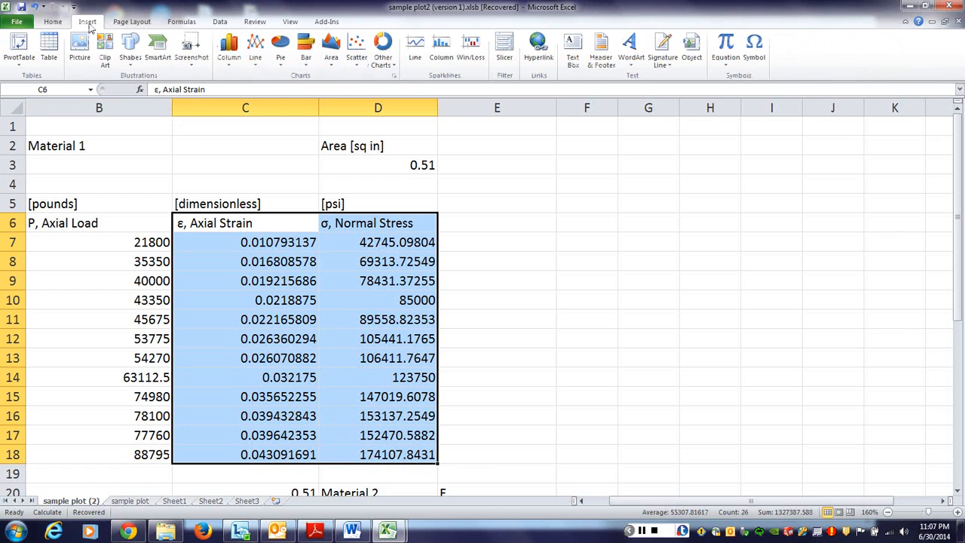
{"action": "left_click", "coordinate": [357, 46]}
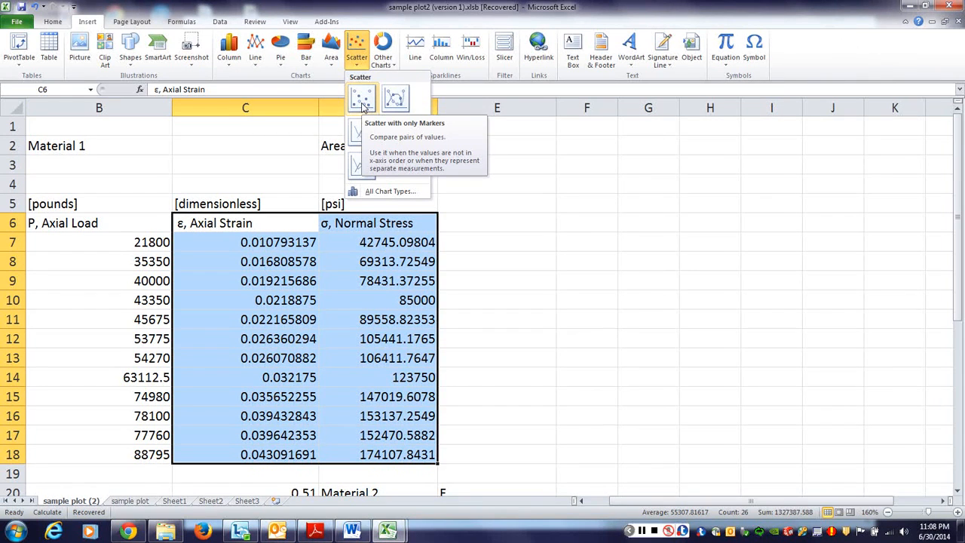
{"action": "left_click", "coordinate": [363, 102]}
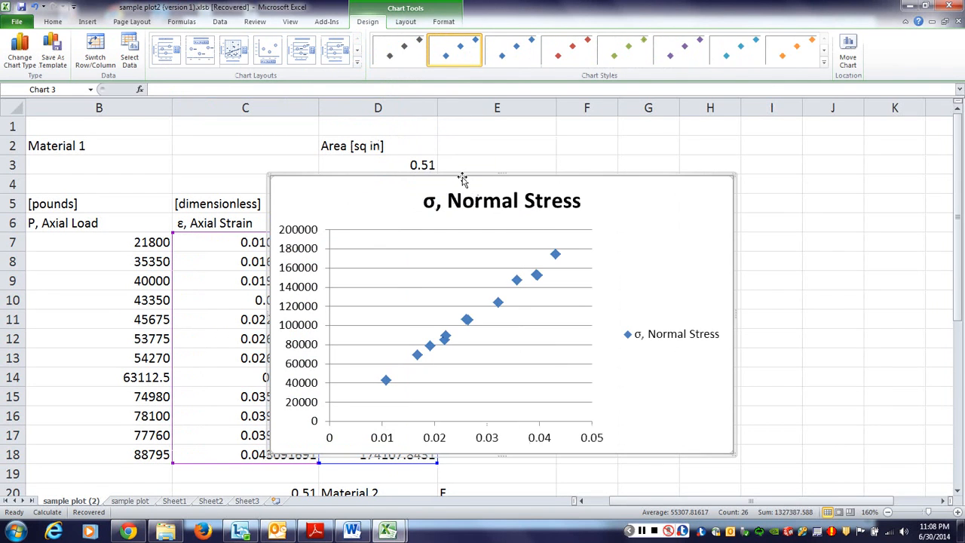
{"action": "left_click_drag", "start_coordinate": [465, 172], "coordinate": [664, 151]}
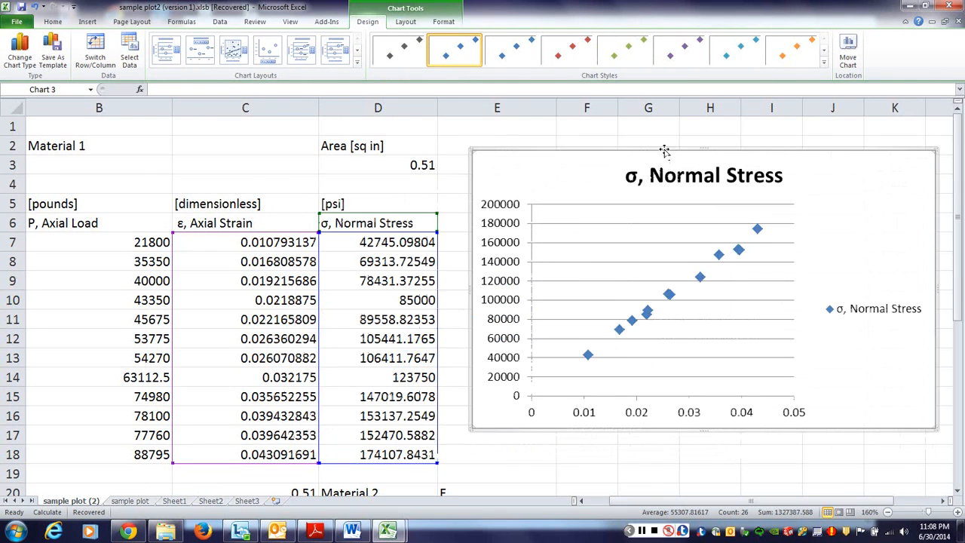
{"action": "mouse_move", "coordinate": [696, 503]}
{"action": "left_mouse_down"}
{"action": "mouse_move", "coordinate": [740, 505]}
{"action": "mouse_move", "coordinate": [692, 506]}
{"action": "left_mouse_up"}
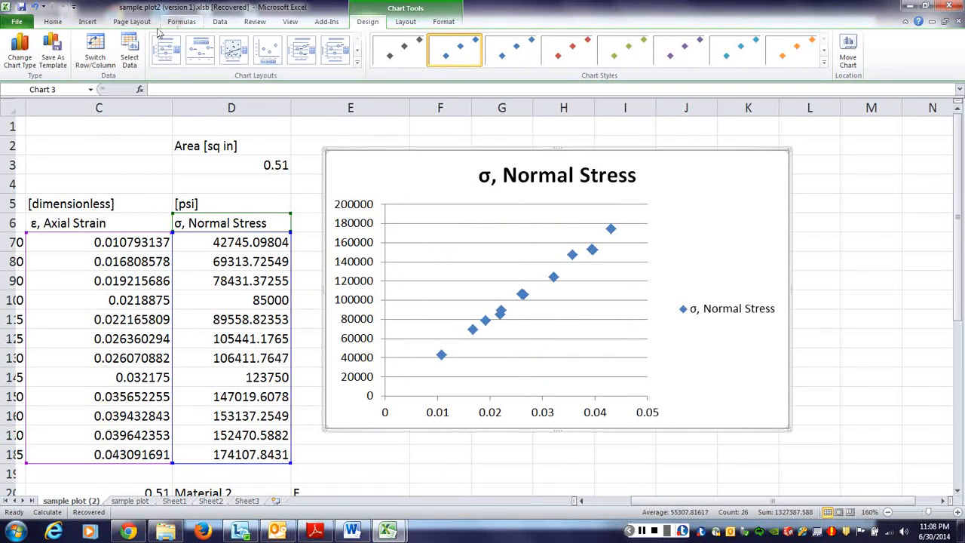
Add a primary horizontal axis title below the axis and a rotated primary vertical axis title to the scatter chart.
{"action": "left_click", "coordinate": [417, 24]}
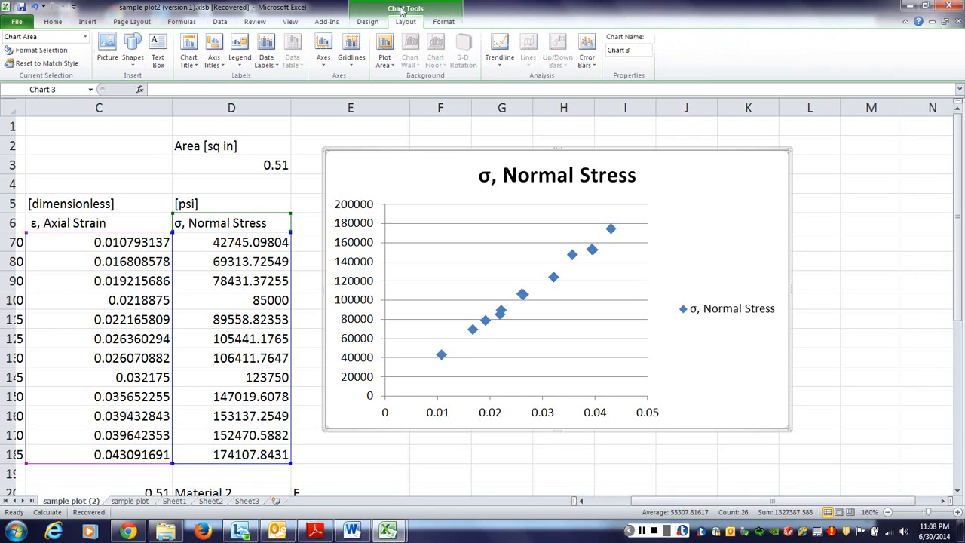
{"action": "left_click", "coordinate": [214, 57]}
{"action": "mouse_move", "coordinate": [244, 78]}
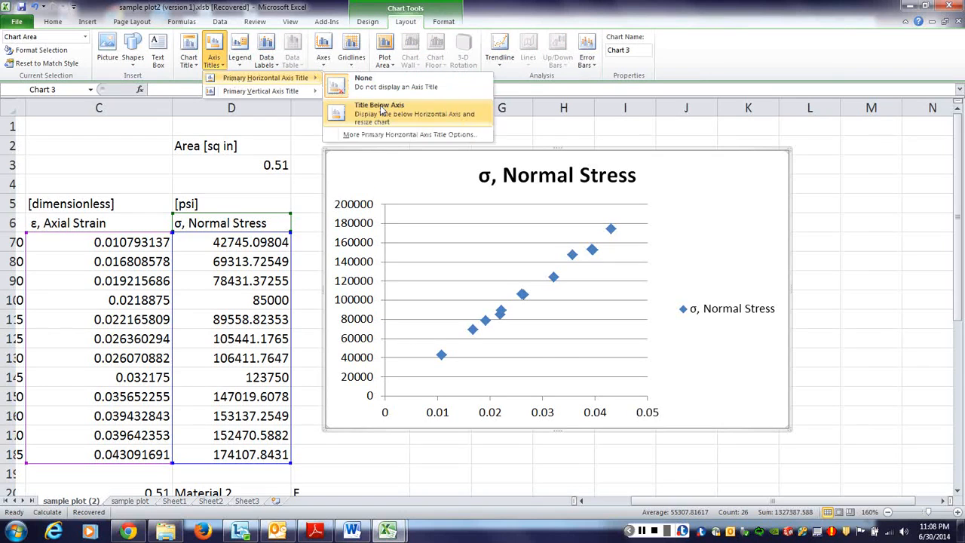
{"action": "left_click", "coordinate": [381, 110]}
{"action": "left_click", "coordinate": [214, 57]}
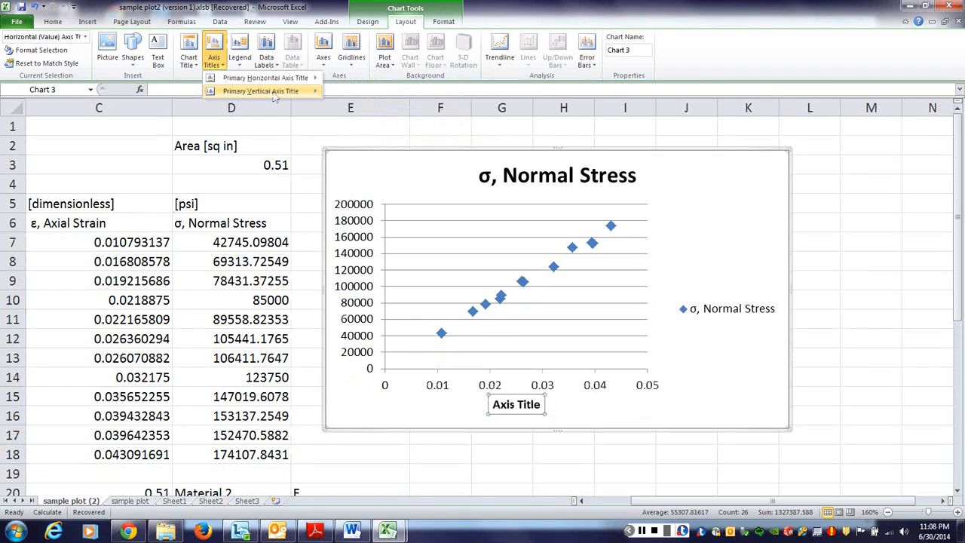
{"action": "mouse_move", "coordinate": [274, 92]}
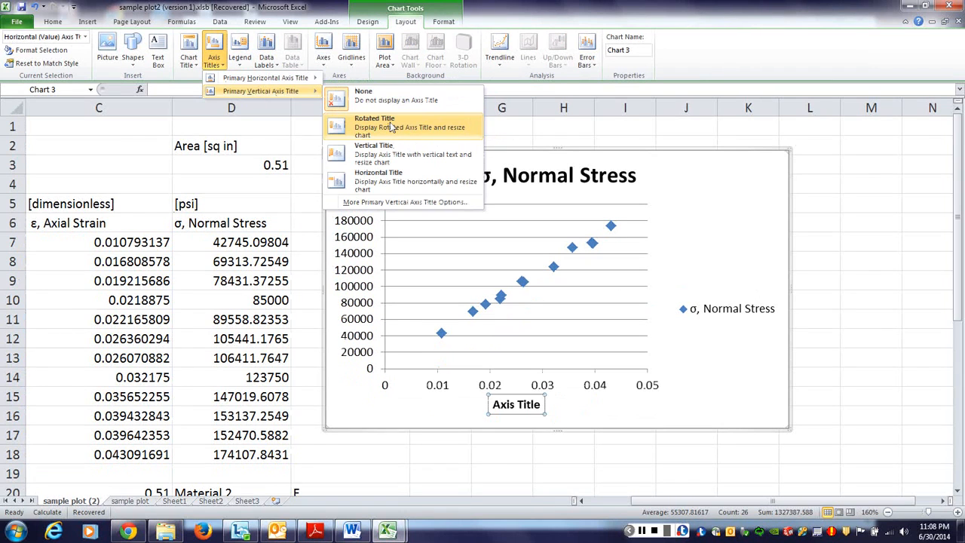
{"action": "left_click", "coordinate": [391, 128]}
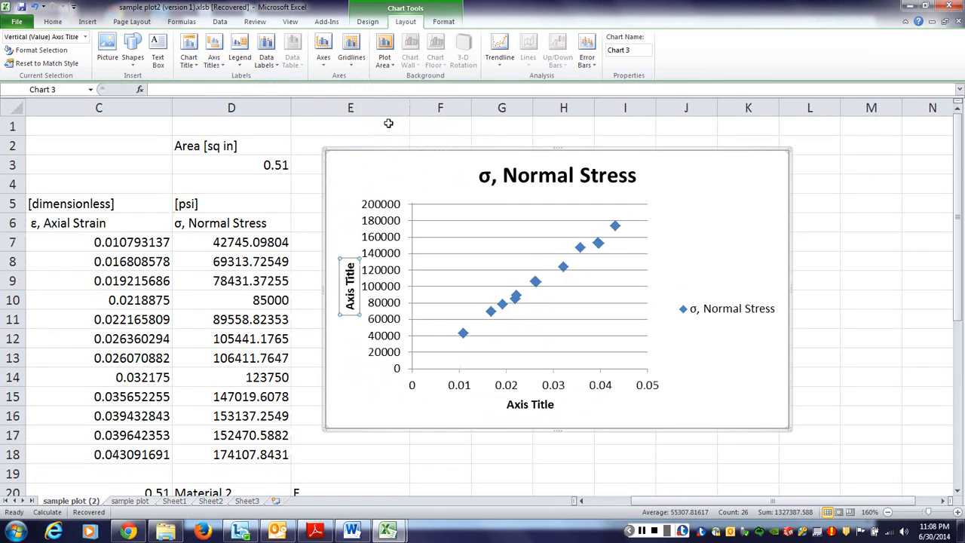
Remove the legend from the chart and show major primary vertical gridlines.
{"action": "left_click", "coordinate": [241, 61]}
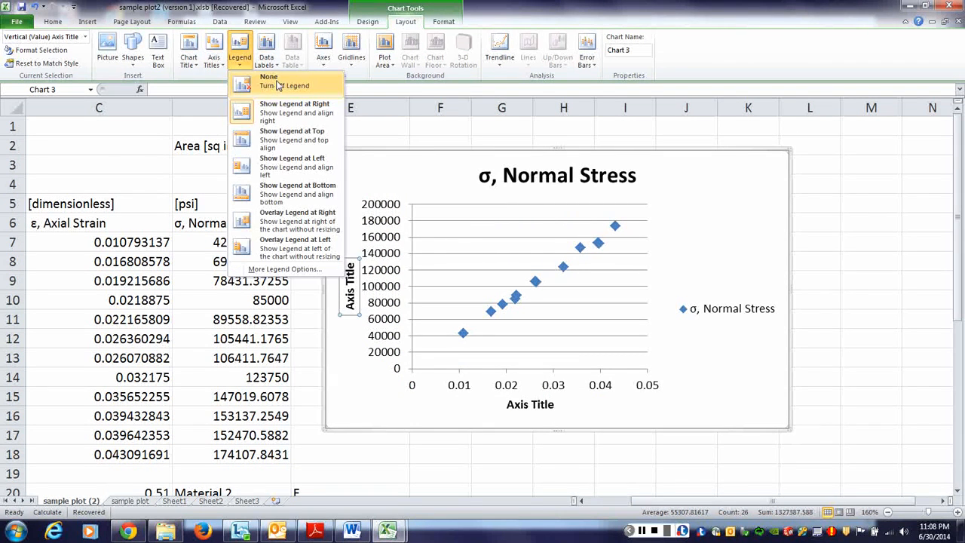
{"action": "left_click", "coordinate": [279, 85]}
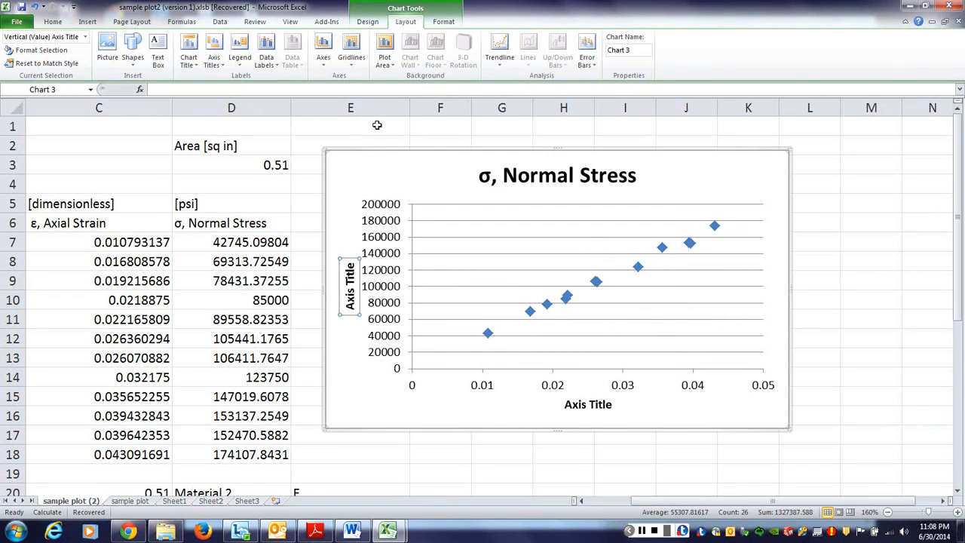
{"action": "left_click", "coordinate": [352, 55]}
{"action": "mouse_move", "coordinate": [367, 91]}
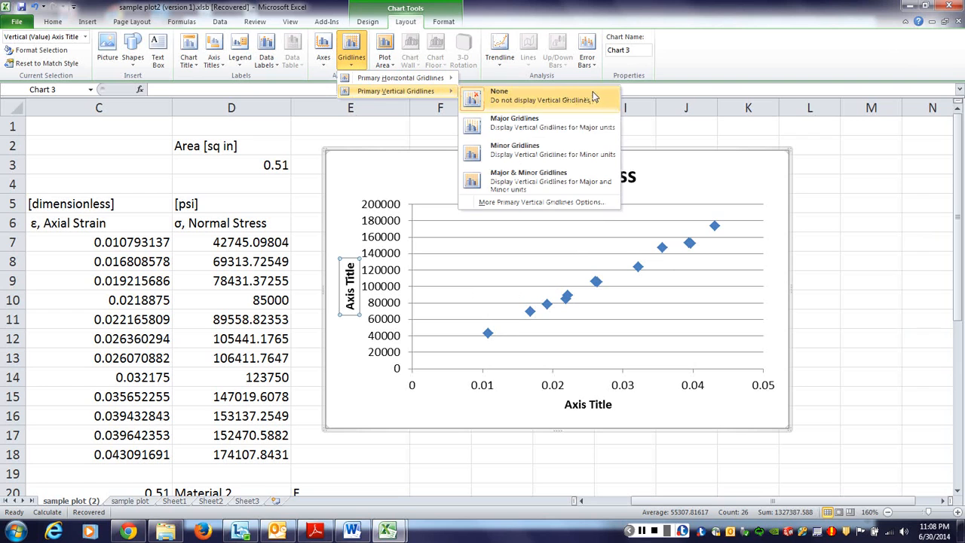
{"action": "left_click", "coordinate": [543, 129]}
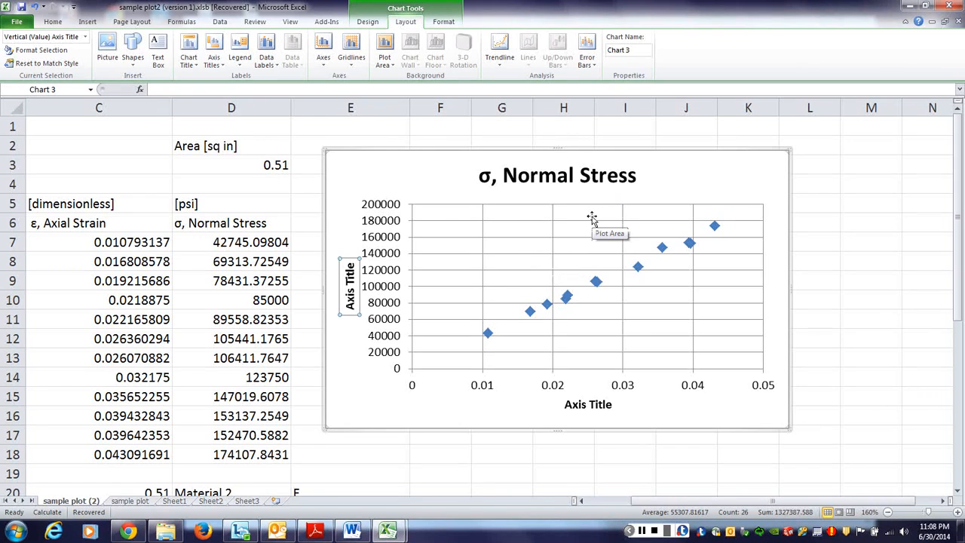
Copy the heading text "σ, Normal Stress" from cell D6 into the vertical axis title, replacing the placeholder.
{"action": "double_click", "coordinate": [270, 221]}
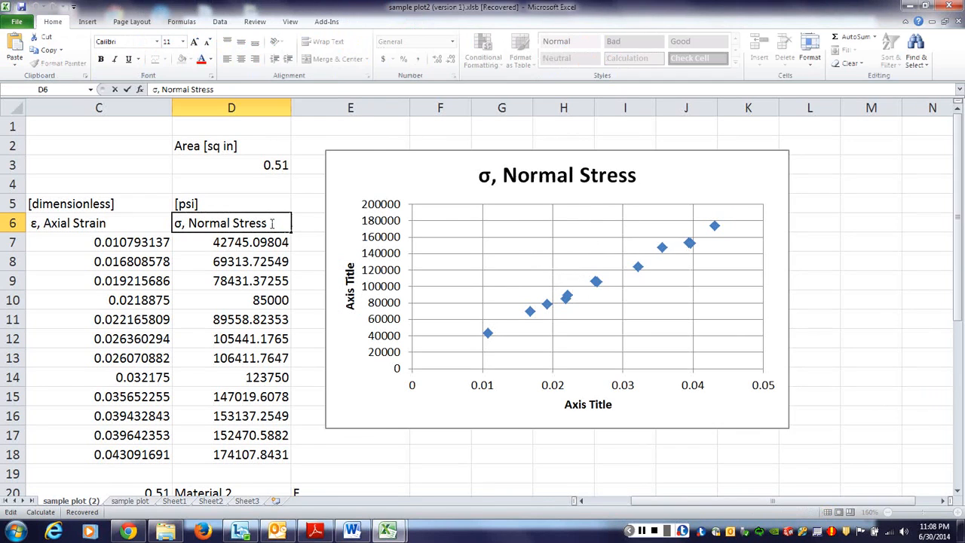
{"action": "left_click_drag", "start_coordinate": [270, 223], "coordinate": [175, 231]}
{"action": "key", "text": "ctrl+c"}
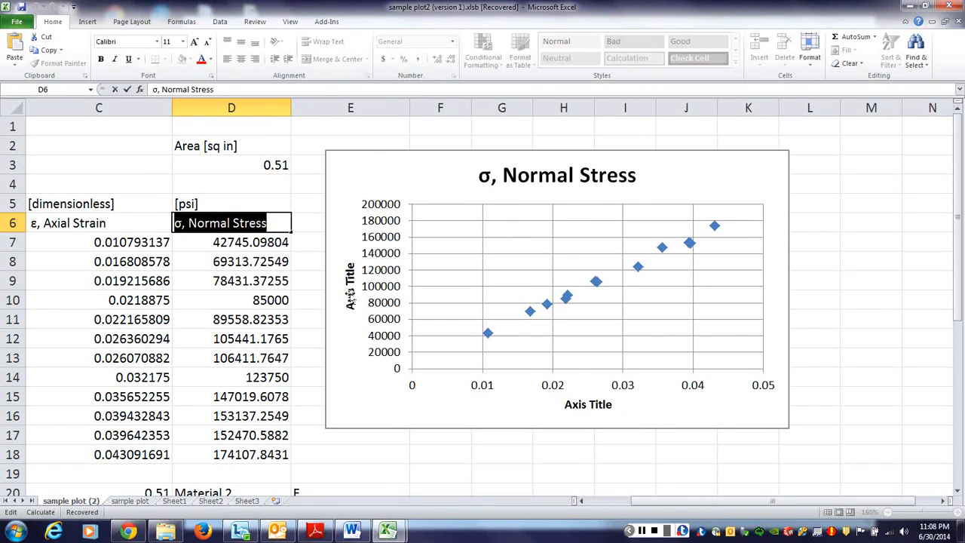
{"action": "left_click", "coordinate": [350, 299]}
{"action": "triple_click", "coordinate": [351, 298]}
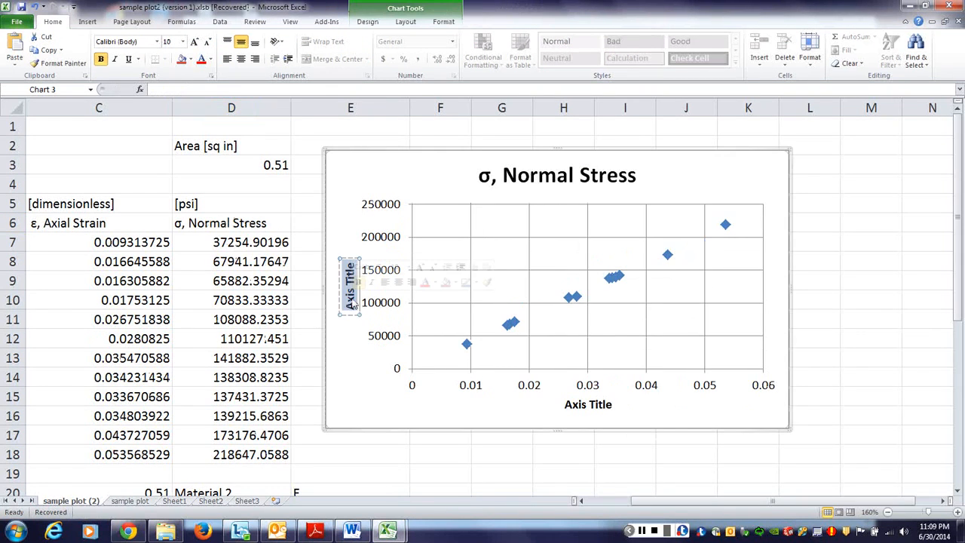
{"action": "key", "text": "ctrl+v"}
Copy the heading "ε, Axial Strain" from cell C6 into the horizontal axis title and append the unit "[in/in]".
{"action": "double_click", "coordinate": [128, 228]}
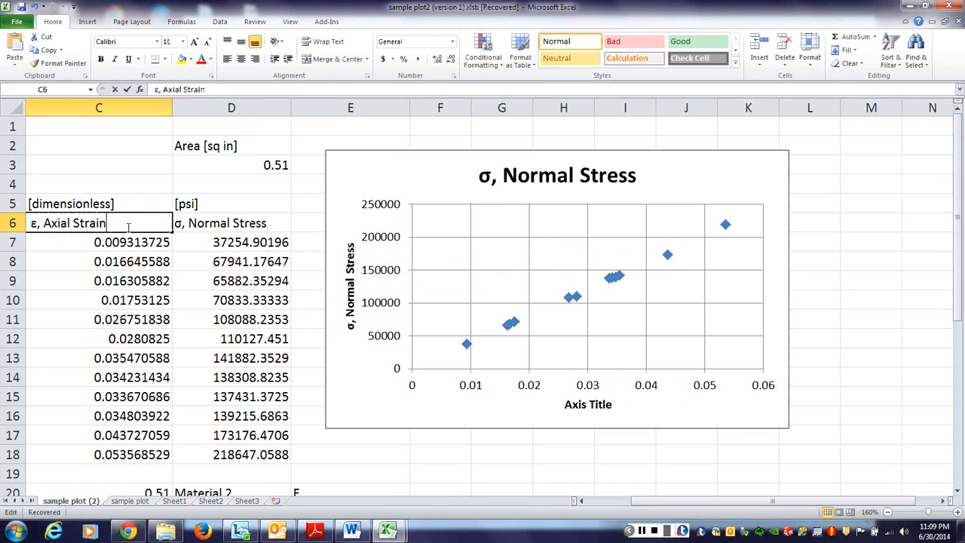
{"action": "left_click_drag", "start_coordinate": [128, 228], "coordinate": [28, 224]}
{"action": "key", "text": "ctrl+c"}
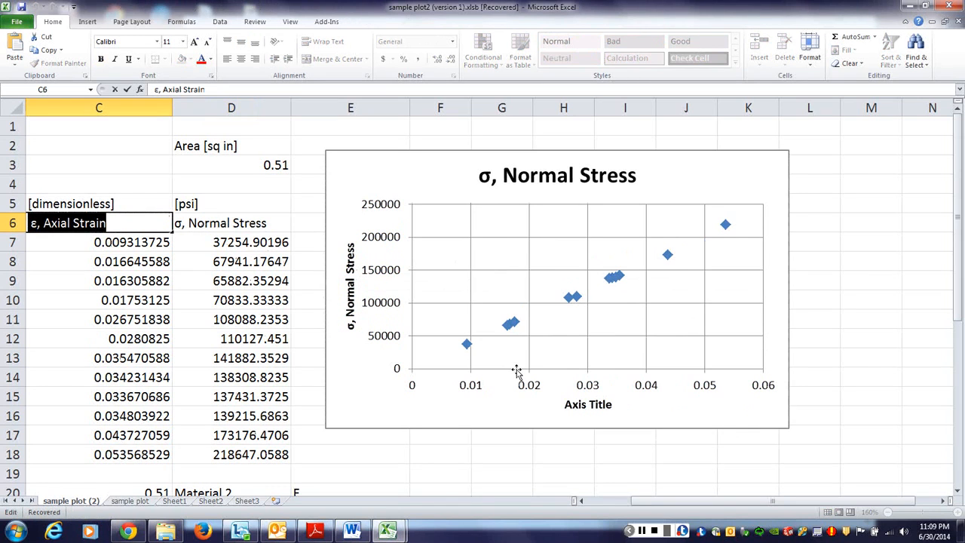
{"action": "double_click", "coordinate": [614, 408]}
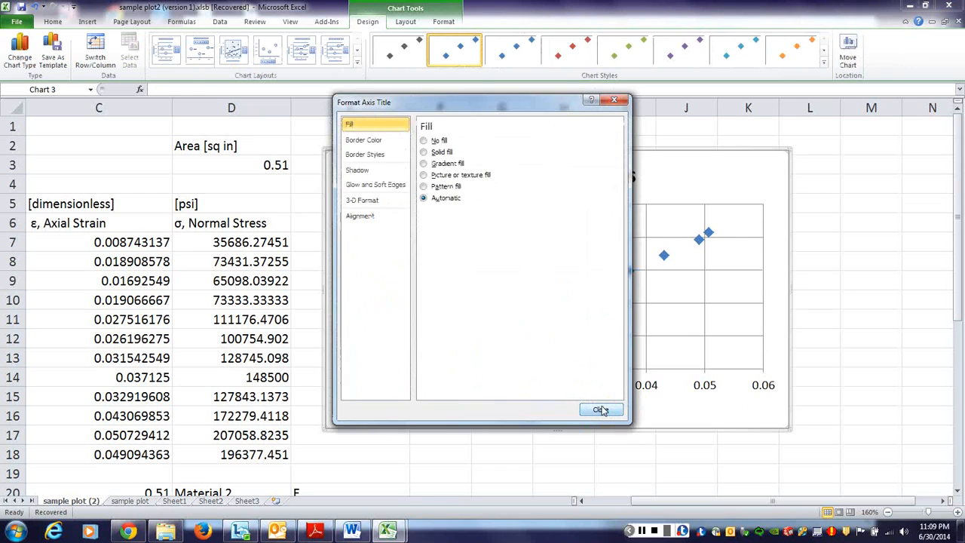
{"action": "left_click", "coordinate": [604, 409]}
{"action": "triple_click", "coordinate": [603, 404]}
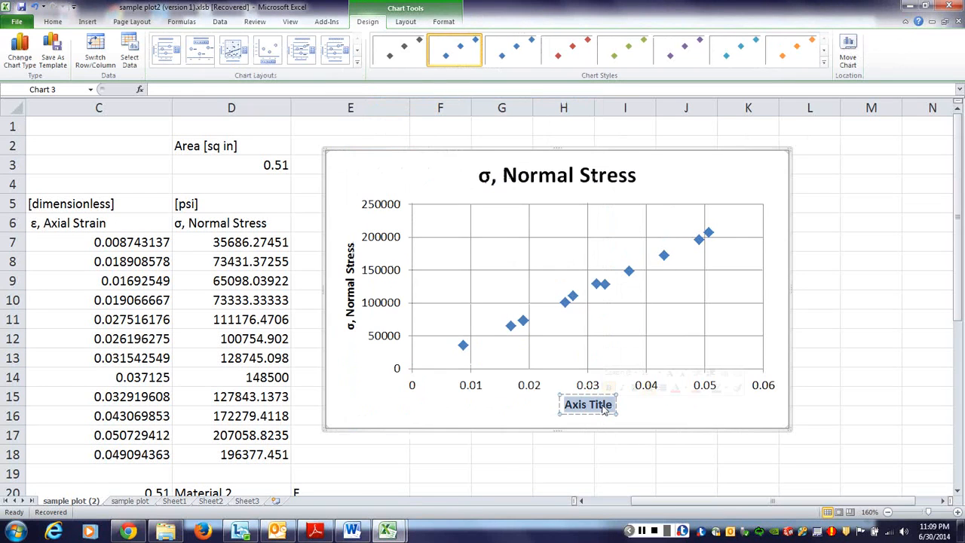
{"action": "key", "text": "ctrl+v"}
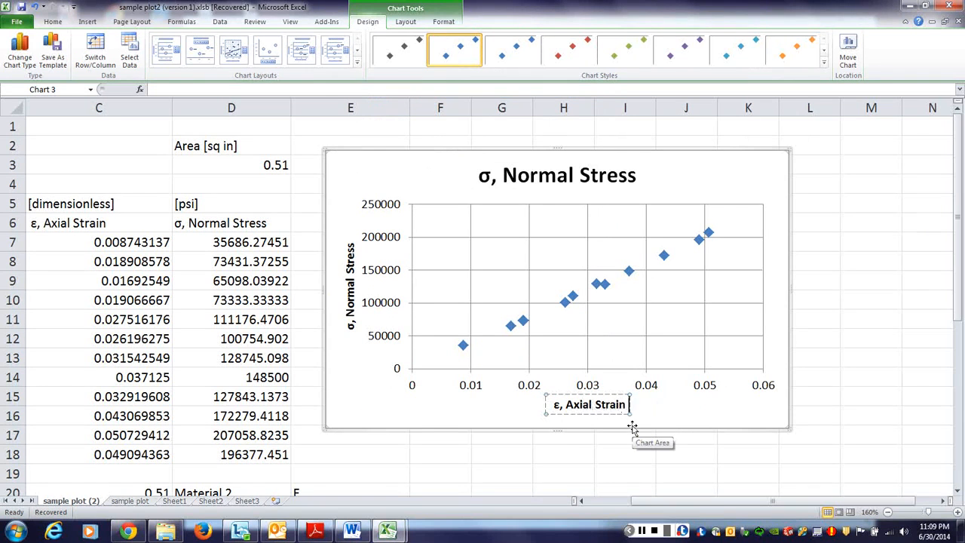
{"action": "type", "text": "["}
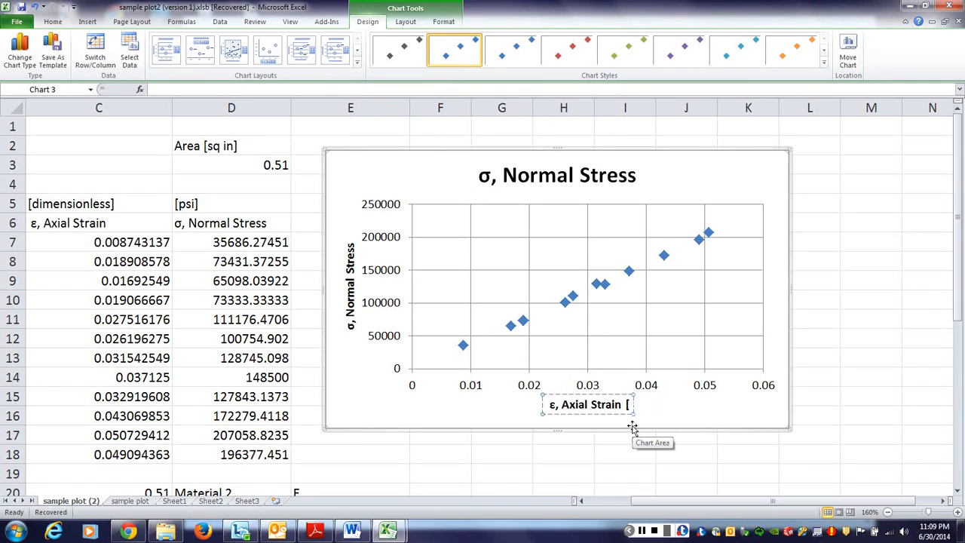
{"action": "type", "text": "in/in]"}
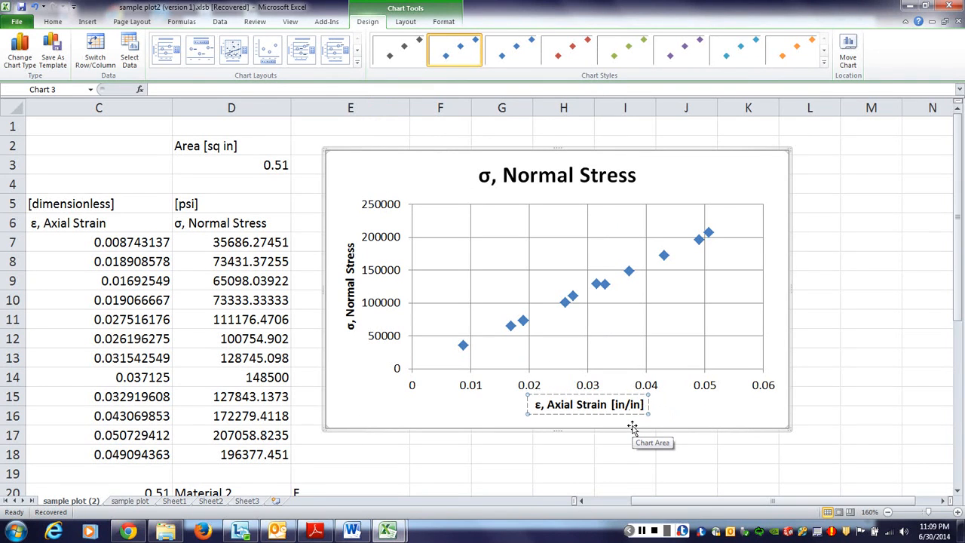
Append the unit "[psi]" to the end of the vertical axis title.
{"action": "left_click", "coordinate": [352, 281]}
{"action": "left_click_drag", "start_coordinate": [357, 272], "coordinate": [351, 248]}
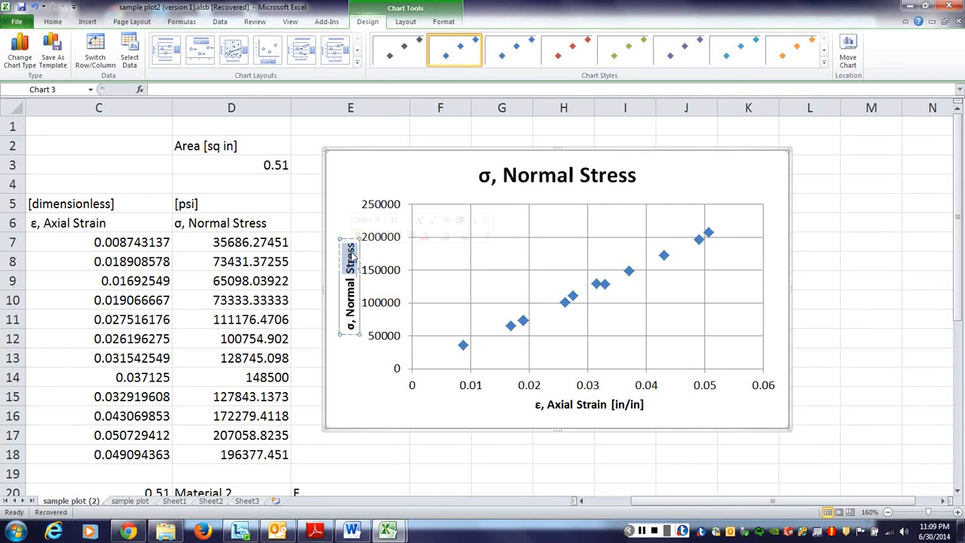
{"action": "left_click", "coordinate": [349, 245]}
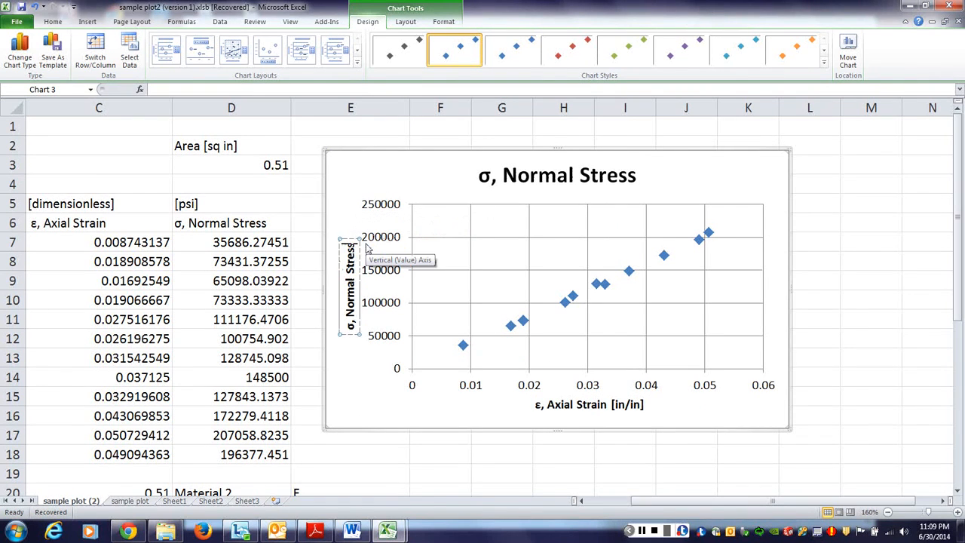
{"action": "type", "text": "[psi]"}
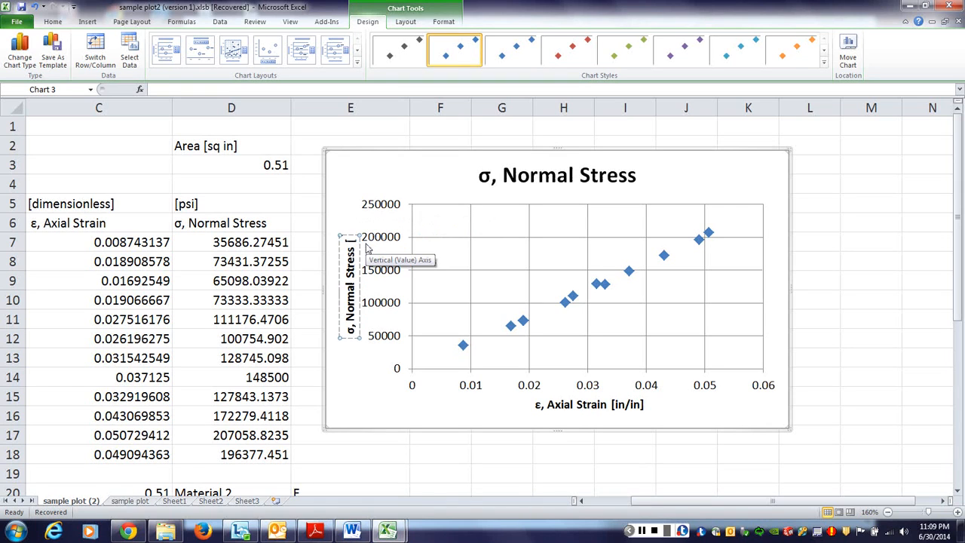
Replace the chart title with "Tensile Test of Aluminum Stock".
{"action": "left_click", "coordinate": [515, 188]}
{"action": "triple_click", "coordinate": [543, 178]}
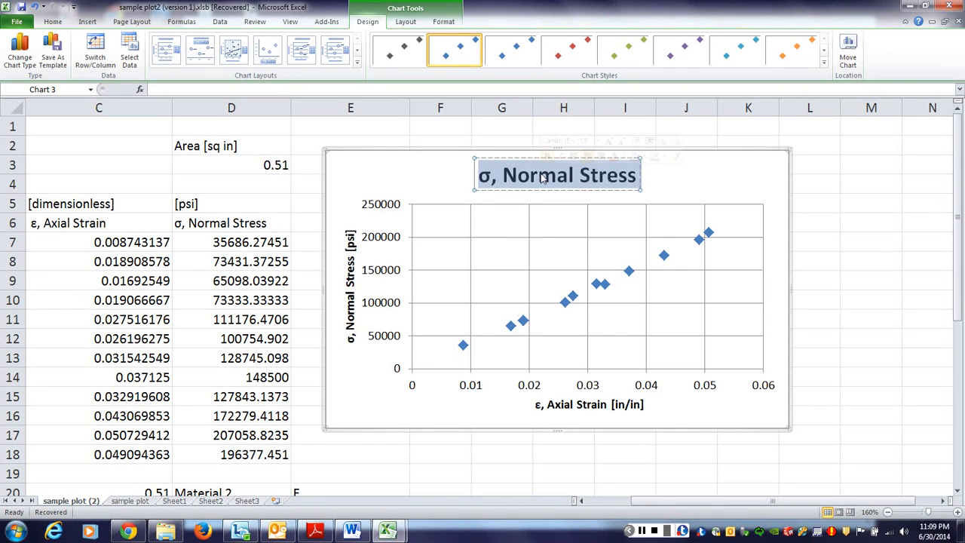
{"action": "type", "text": "Tensile te"}
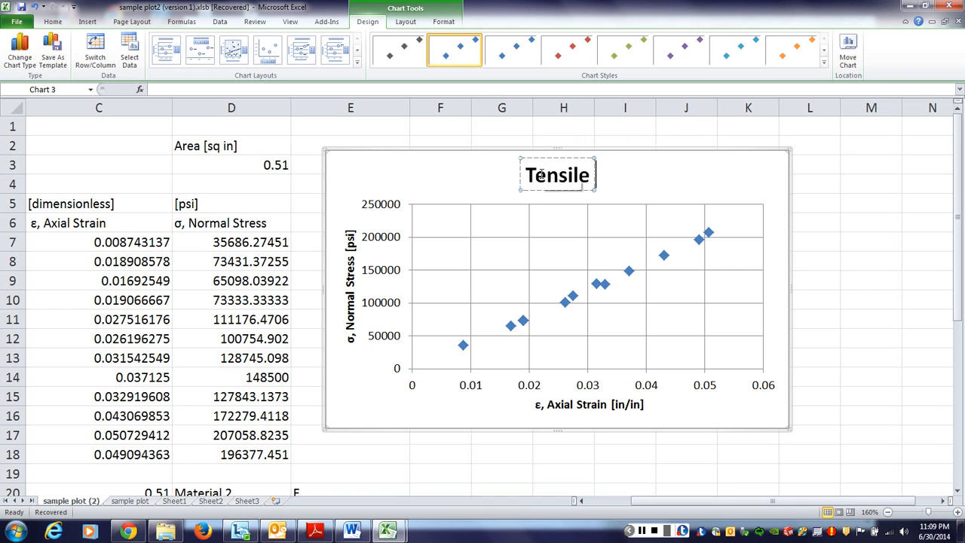
{"action": "key", "text": "BackSpace"}
{"action": "key", "text": "BackSpace"}
{"action": "type", "text": "T"}
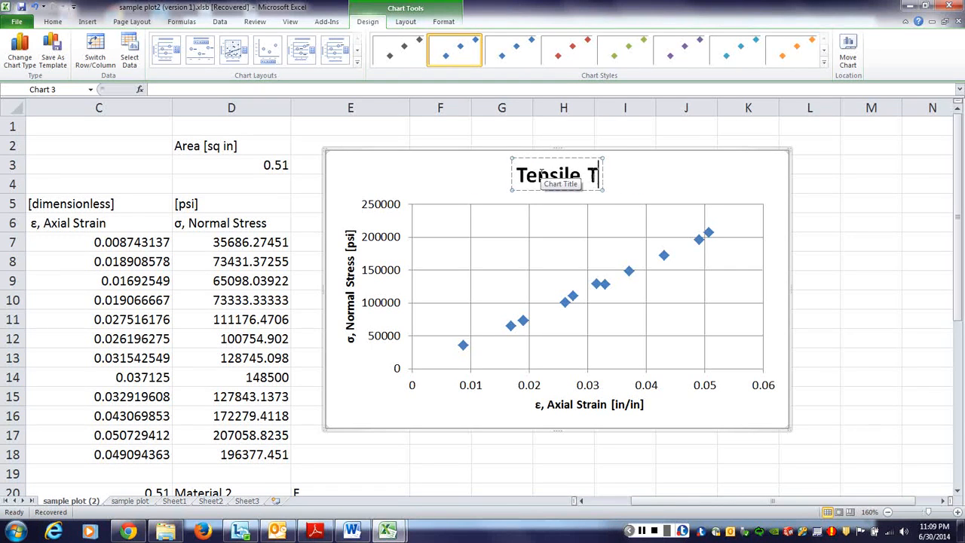
{"action": "type", "text": "est of Aluminum"}
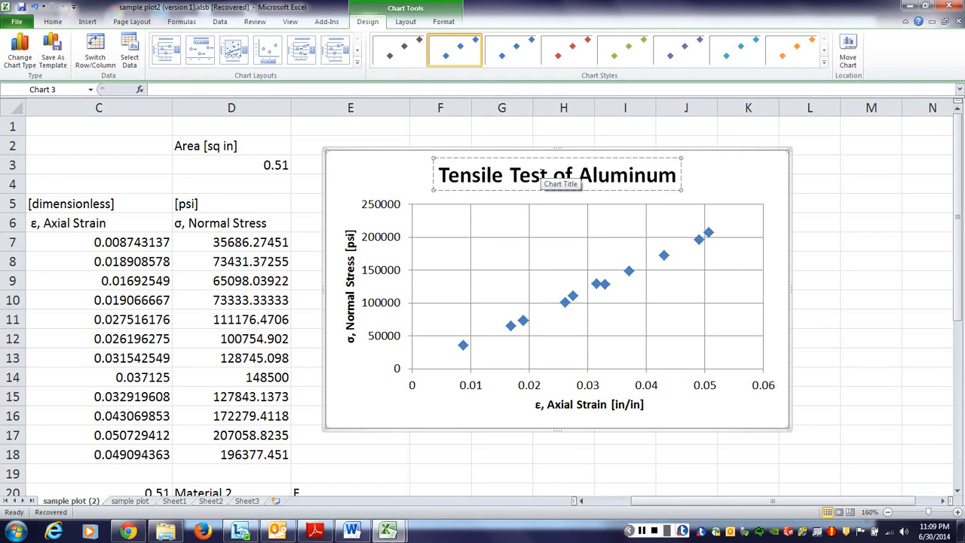
{"action": "type", "text": " Stock"}
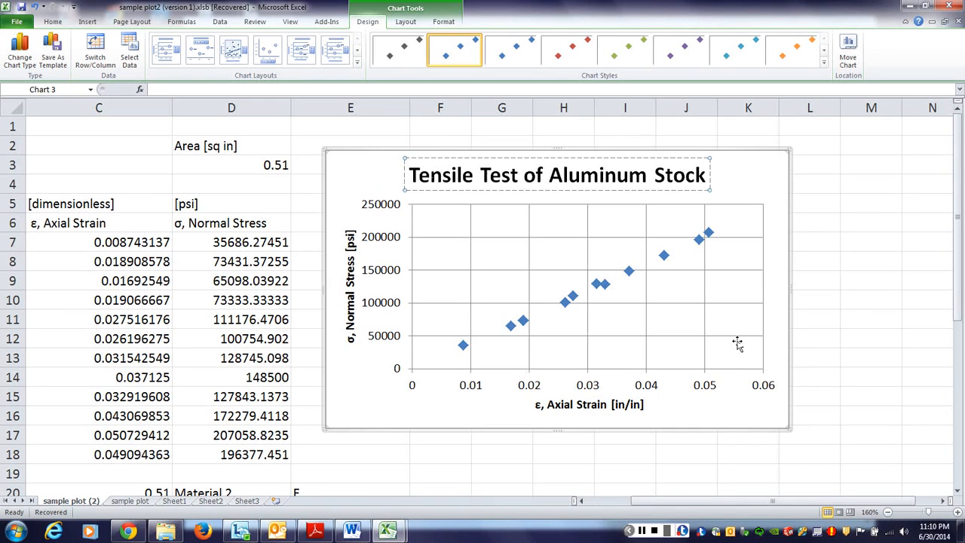
Set the width of the whole chart area to 6.5 inches.
{"action": "left_click", "coordinate": [747, 172]}
{"action": "right_click", "coordinate": [748, 172]}
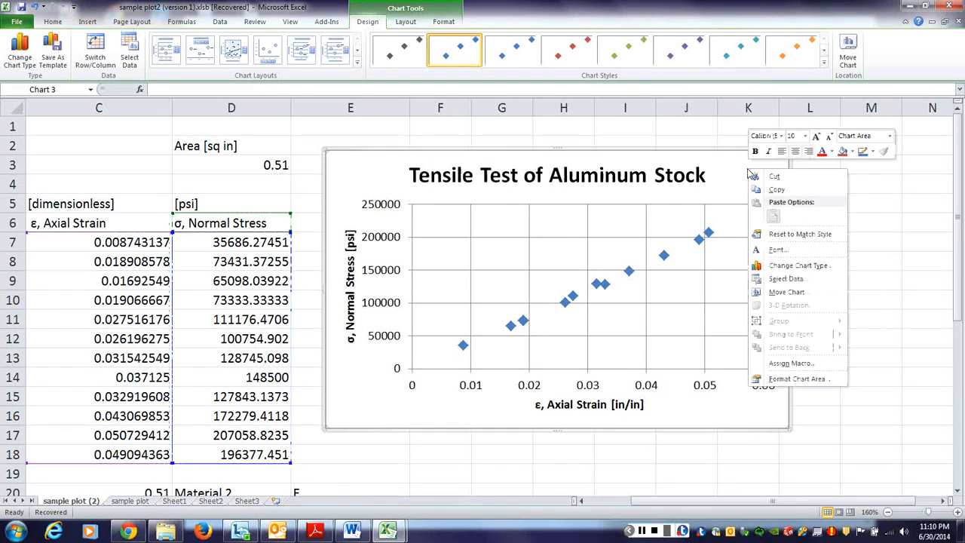
{"action": "left_click", "coordinate": [737, 175]}
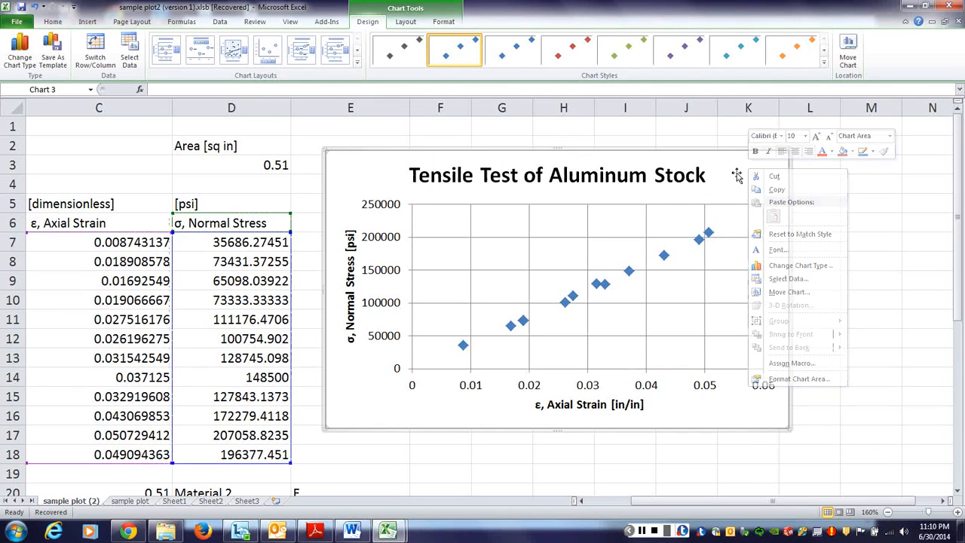
{"action": "left_click", "coordinate": [407, 22]}
{"action": "left_click", "coordinate": [440, 23]}
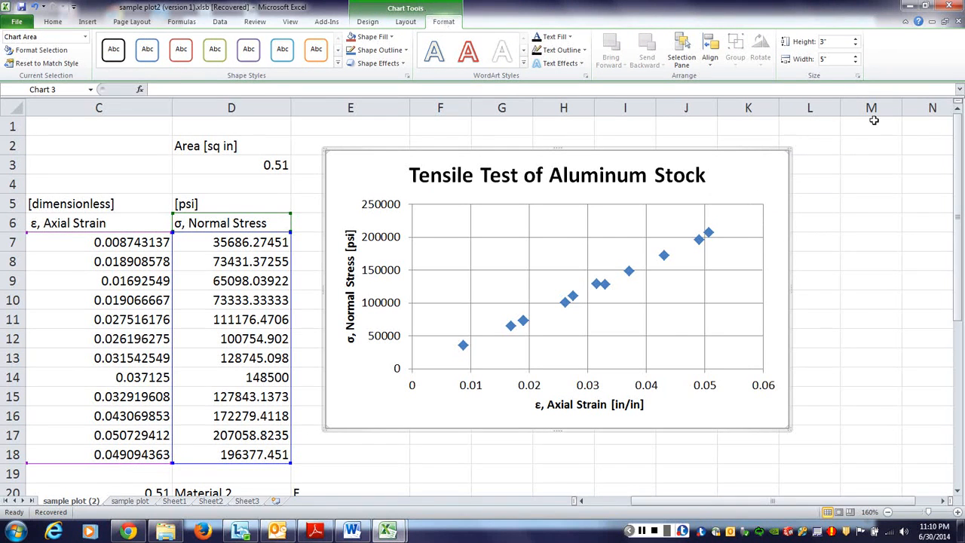
{"action": "left_click", "coordinate": [837, 58]}
{"action": "type", "text": "6.5"}
{"action": "key", "text": "Return"}
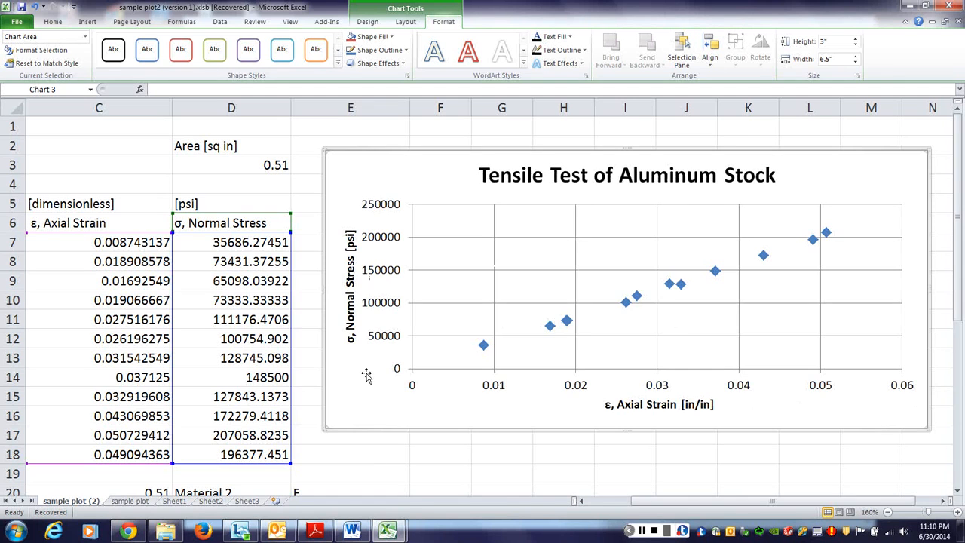
Add a linear trendline to the stress data series, displaying its equation and R-squared value on the chart.
{"action": "left_click", "coordinate": [682, 289]}
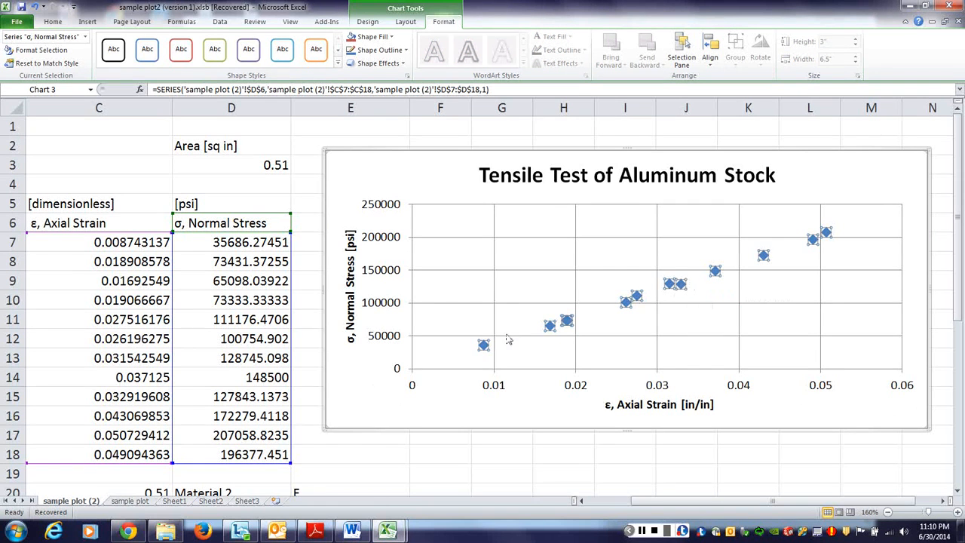
{"action": "right_click", "coordinate": [763, 256]}
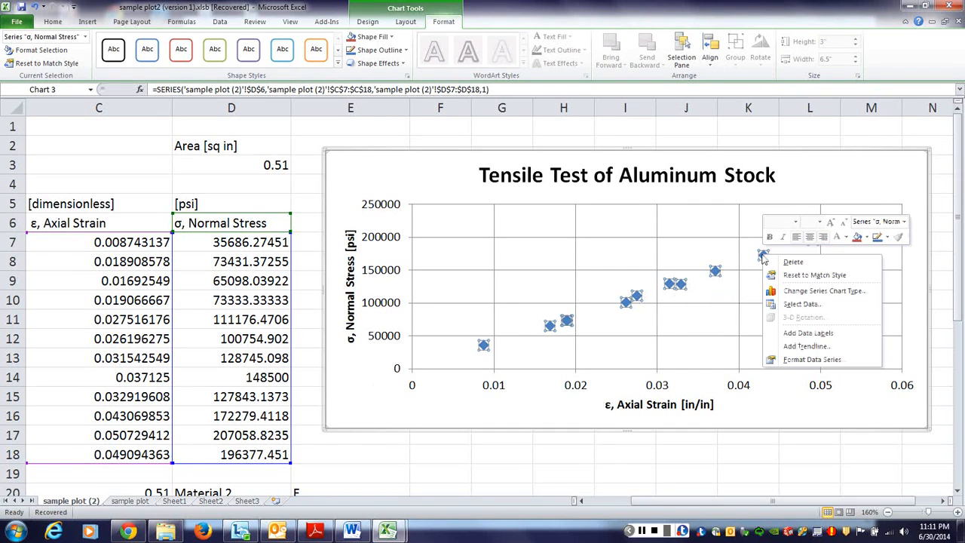
{"action": "left_click", "coordinate": [807, 346]}
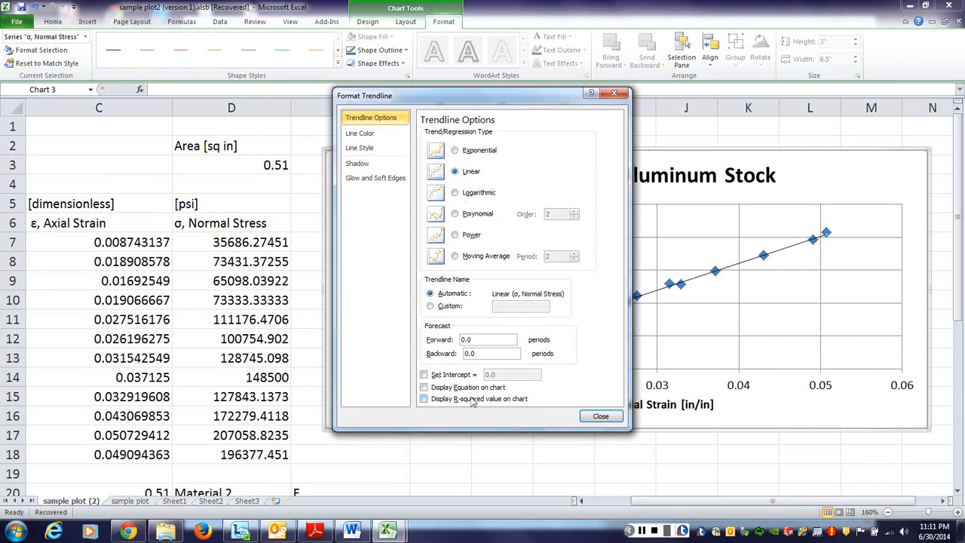
{"action": "left_click", "coordinate": [424, 387]}
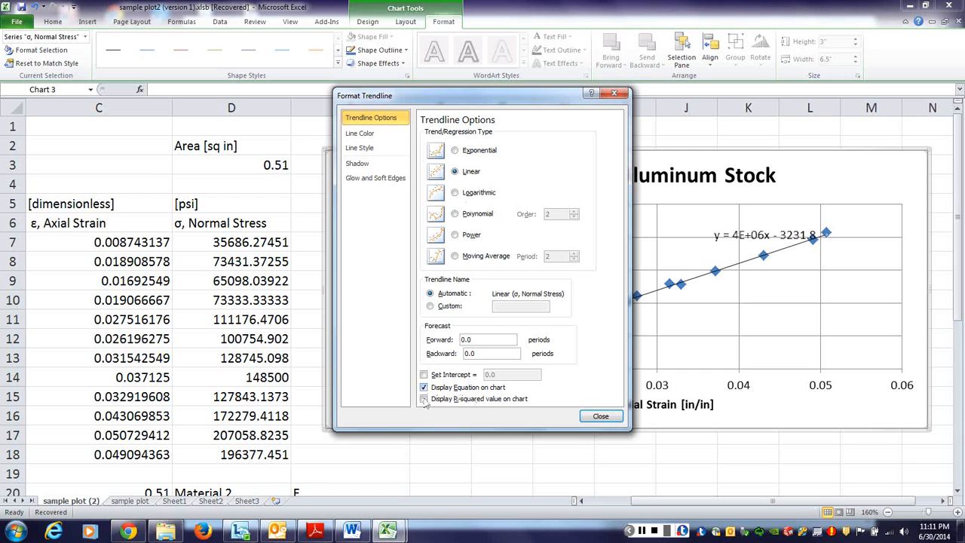
{"action": "left_click", "coordinate": [424, 399]}
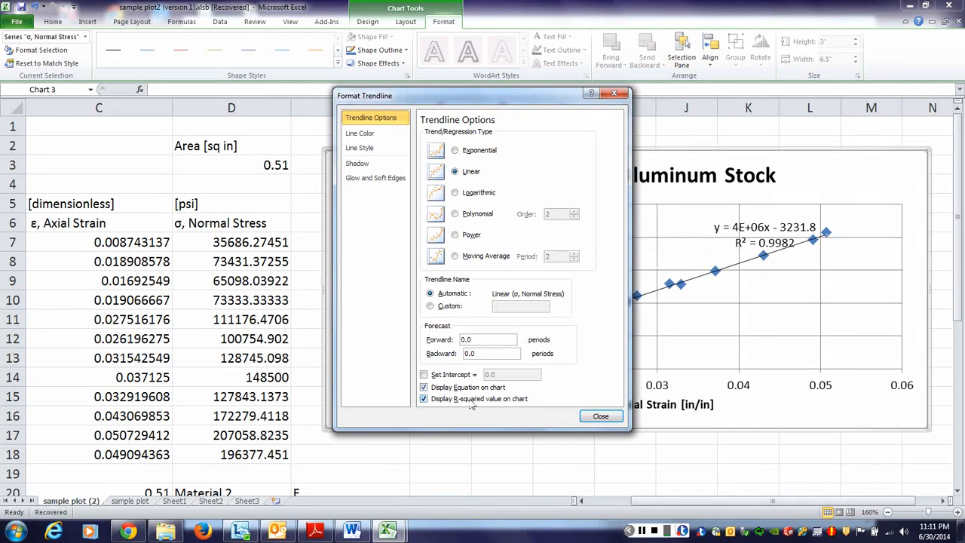
{"action": "left_click", "coordinate": [601, 417]}
Move the trendline equation label clear of the data points and format its numbers as Scientific with 4 decimal places.
{"action": "left_click", "coordinate": [768, 233]}
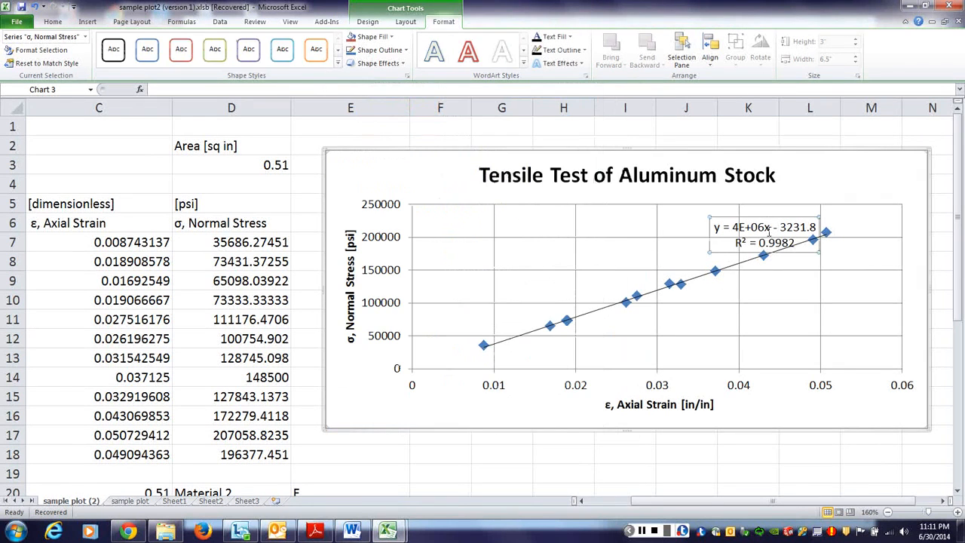
{"action": "left_click_drag", "start_coordinate": [768, 217], "coordinate": [730, 213]}
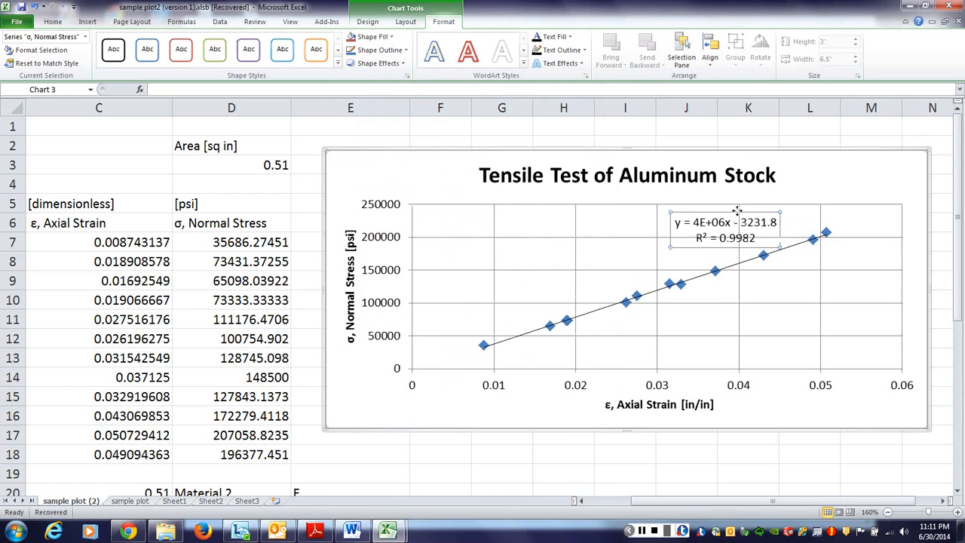
{"action": "right_click", "coordinate": [738, 217]}
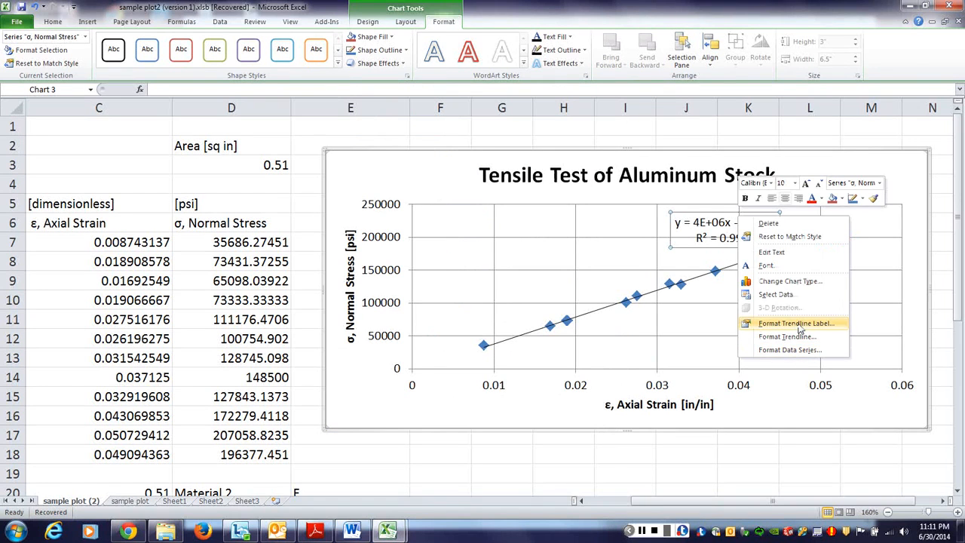
{"action": "left_click", "coordinate": [801, 330]}
{"action": "left_click", "coordinate": [433, 156]}
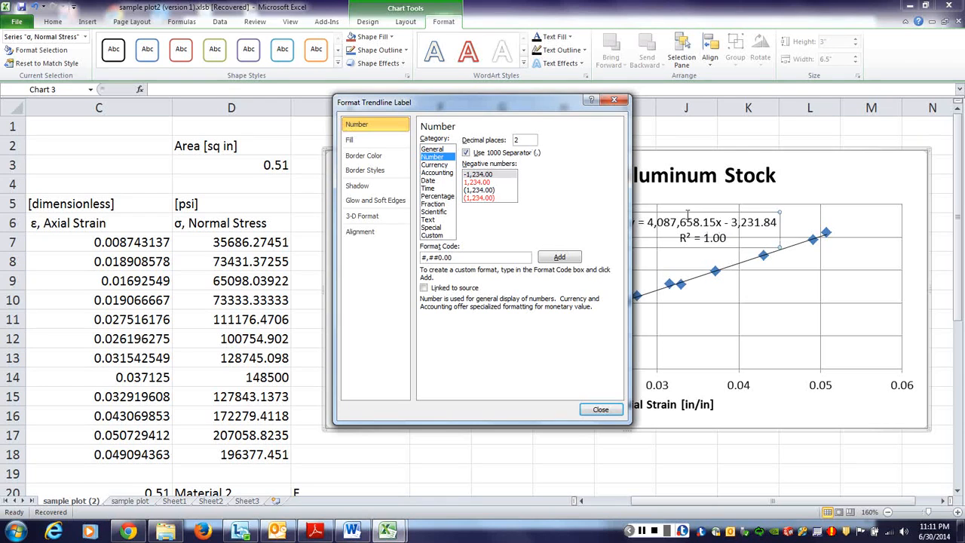
{"action": "left_click", "coordinate": [433, 149]}
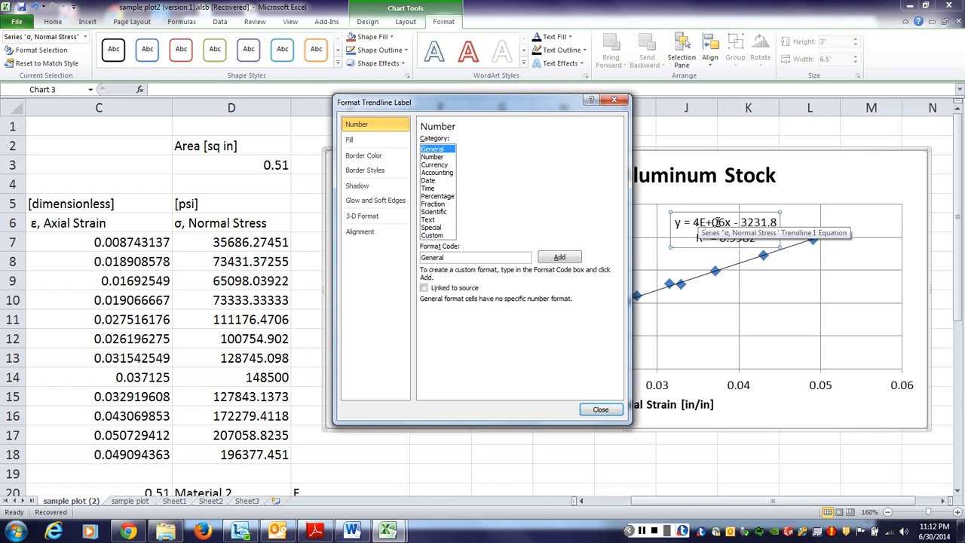
{"action": "left_click", "coordinate": [435, 156]}
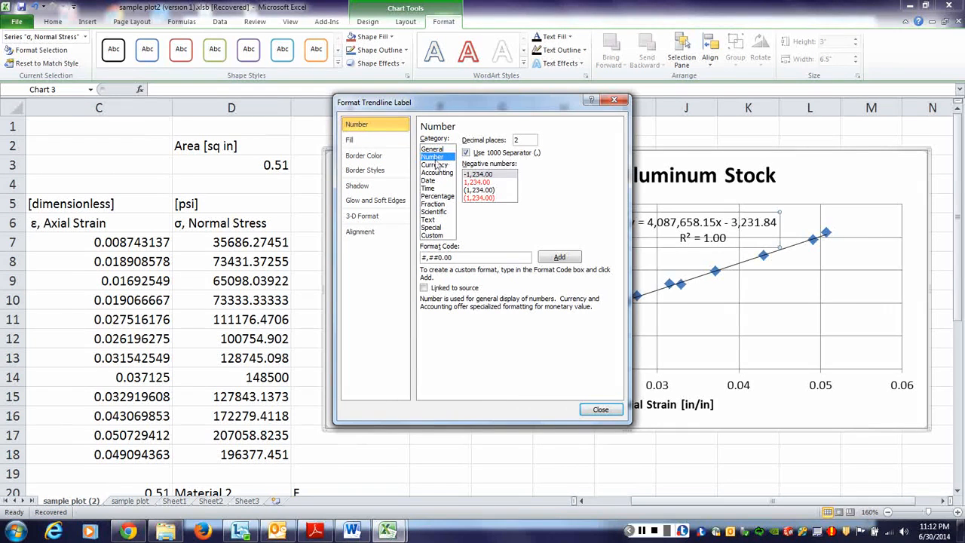
{"action": "left_click", "coordinate": [442, 212]}
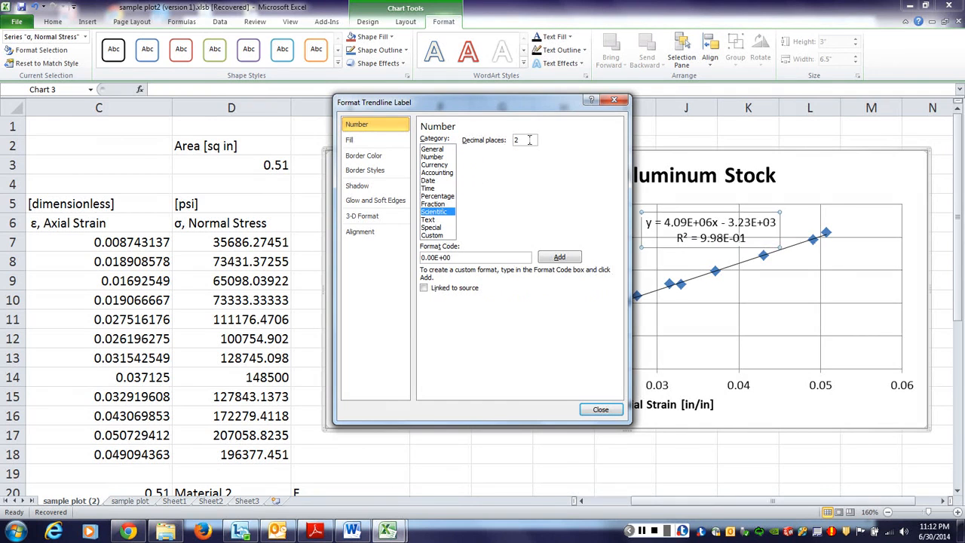
{"action": "left_click_drag", "start_coordinate": [528, 140], "coordinate": [515, 140]}
{"action": "type", "text": "4"}
{"action": "key", "text": "Tab"}
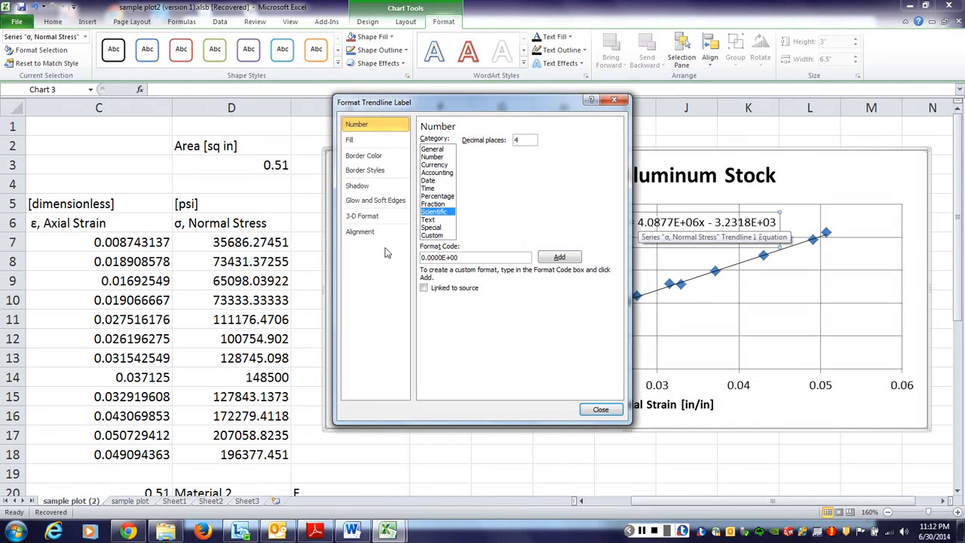
Give the trendline equation label a solid white fill so the gridlines behind it are hidden.
{"action": "left_click", "coordinate": [359, 143]}
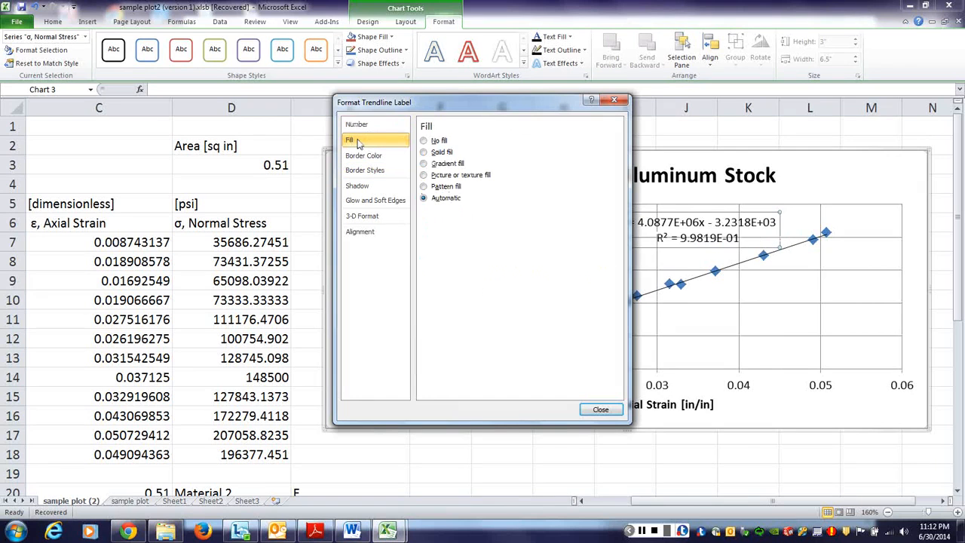
{"action": "left_click", "coordinate": [427, 153]}
{"action": "left_click", "coordinate": [480, 225]}
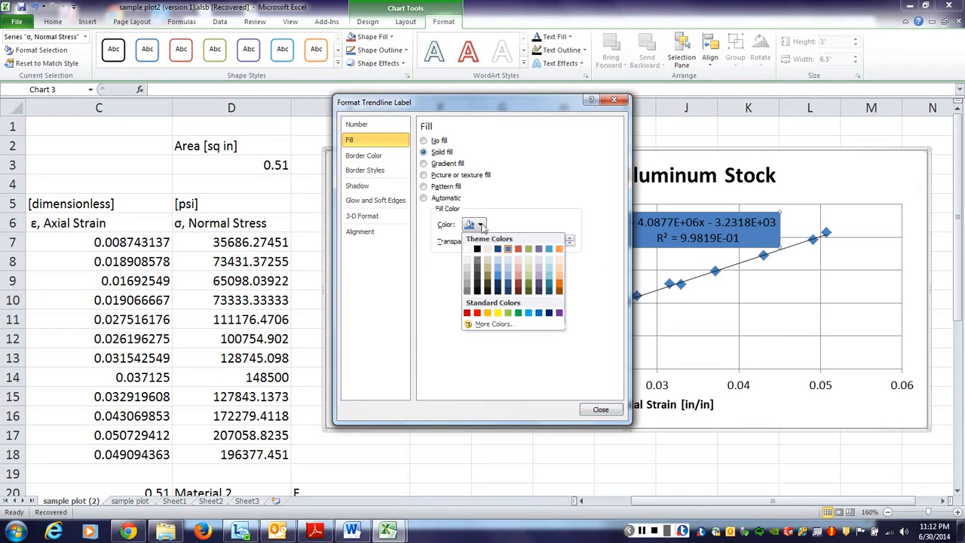
{"action": "left_click", "coordinate": [468, 251]}
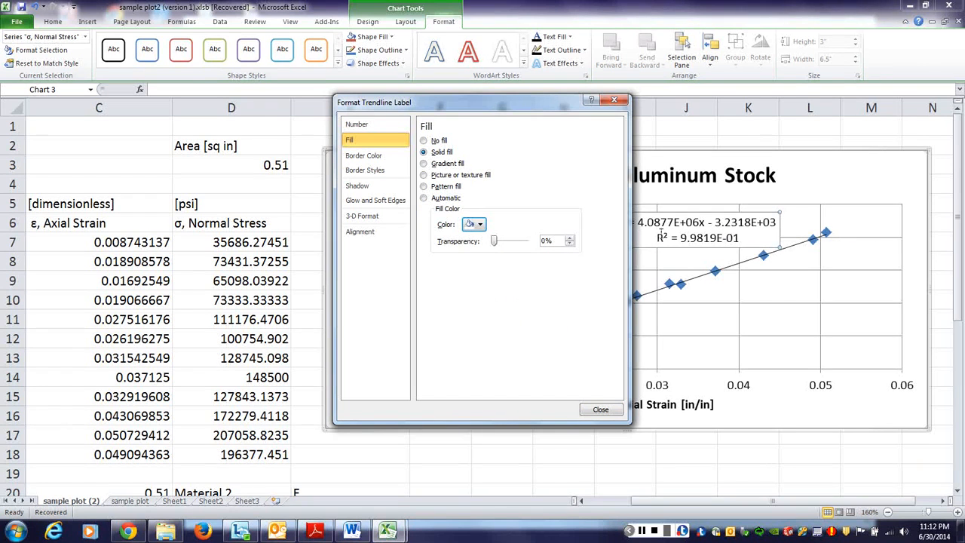
{"action": "left_click_drag", "start_coordinate": [560, 111], "coordinate": [465, 118]}
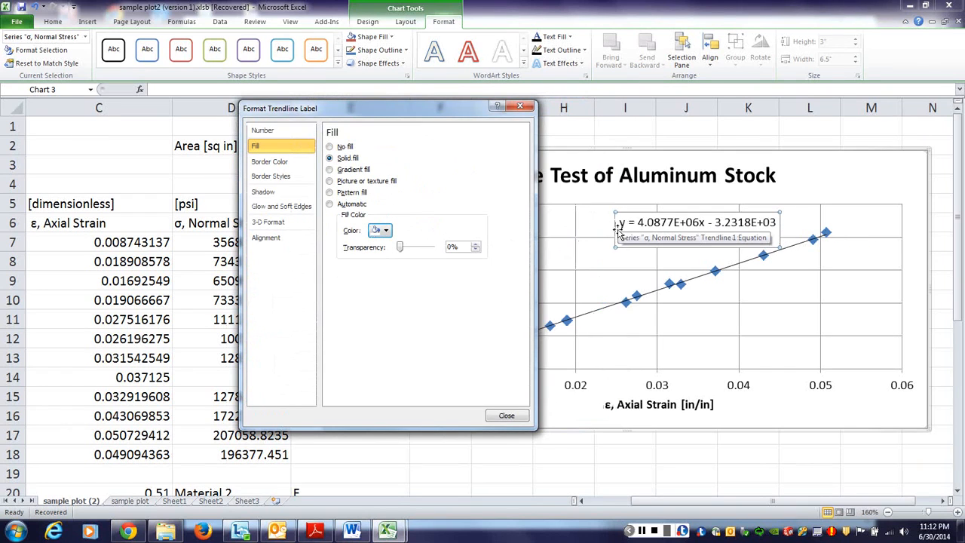
Give the trendline equation label a solid black border and shift the label slightly further away from the trendline.
{"action": "left_click", "coordinate": [277, 164]}
{"action": "left_click", "coordinate": [331, 159]}
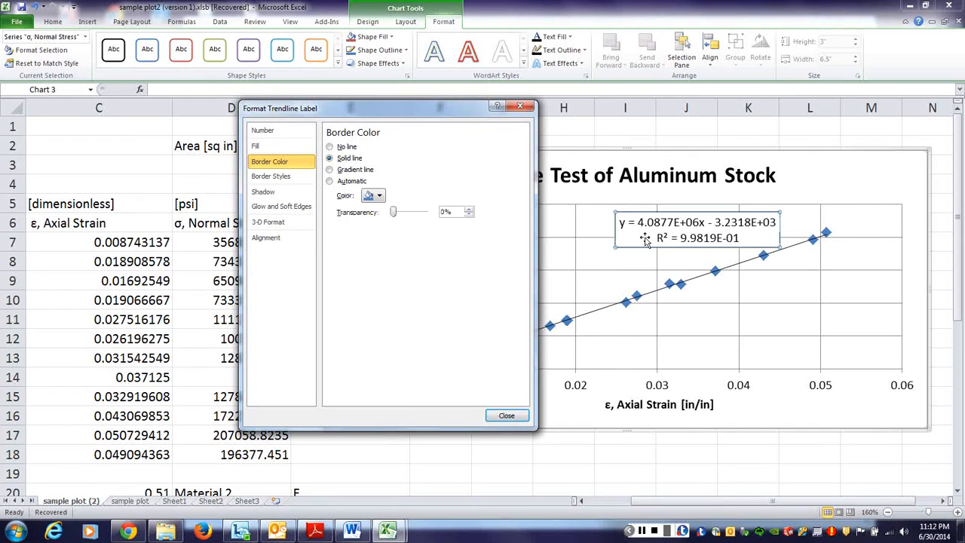
{"action": "left_click", "coordinate": [375, 195]}
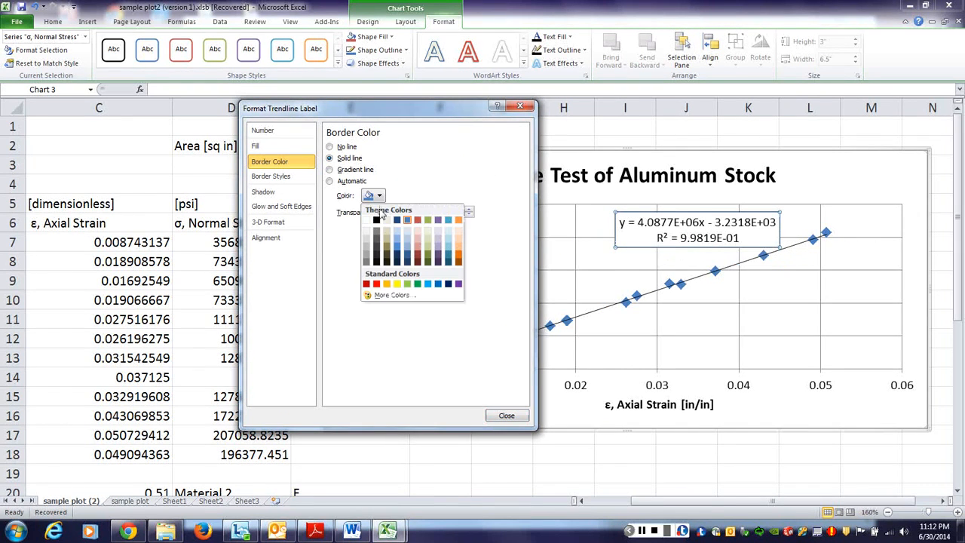
{"action": "left_click", "coordinate": [378, 220]}
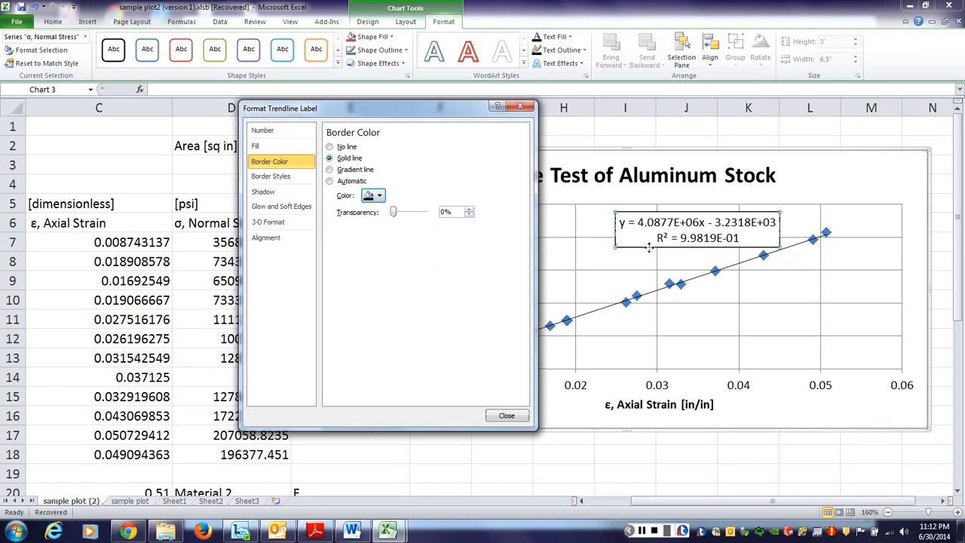
{"action": "left_click_drag", "start_coordinate": [649, 247], "coordinate": [621, 248]}
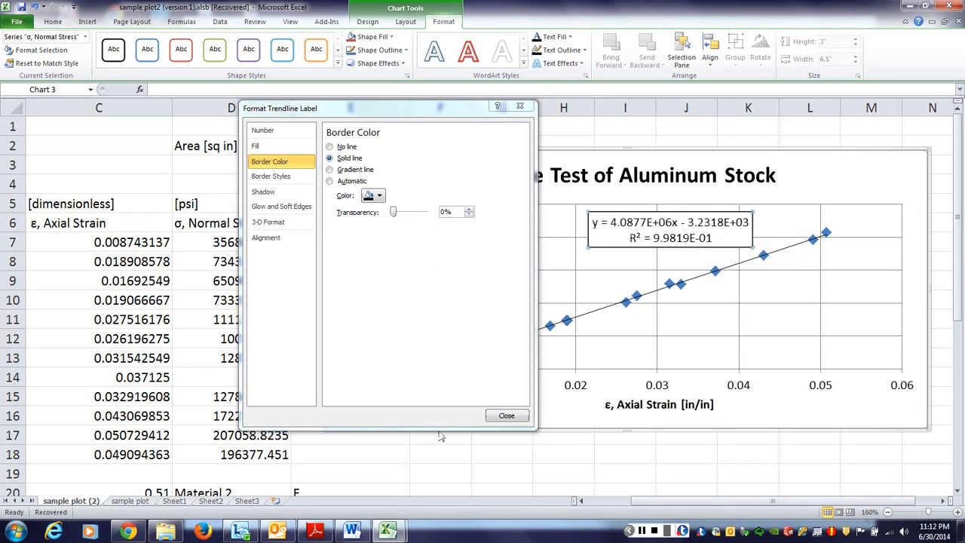
{"action": "left_click", "coordinate": [516, 419]}
{"action": "left_click", "coordinate": [518, 419]}
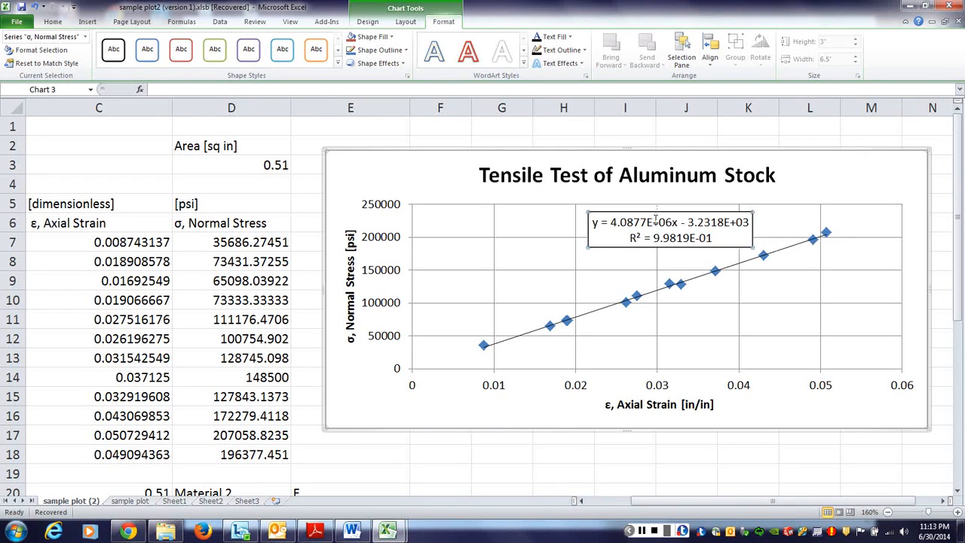
Replace the y in the trendline equation label with the Greek small letter sigma (σ).
{"action": "double_click", "coordinate": [596, 224]}
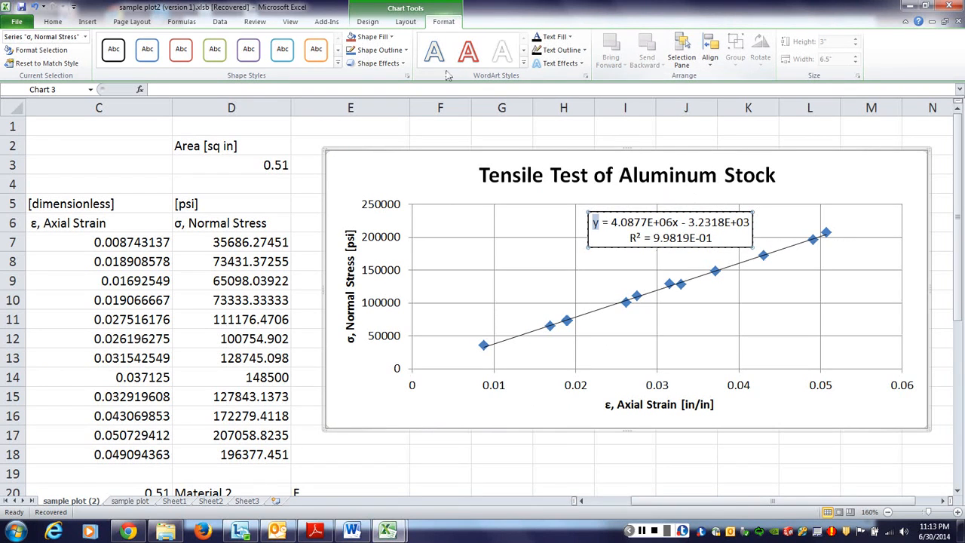
{"action": "left_click", "coordinate": [86, 23]}
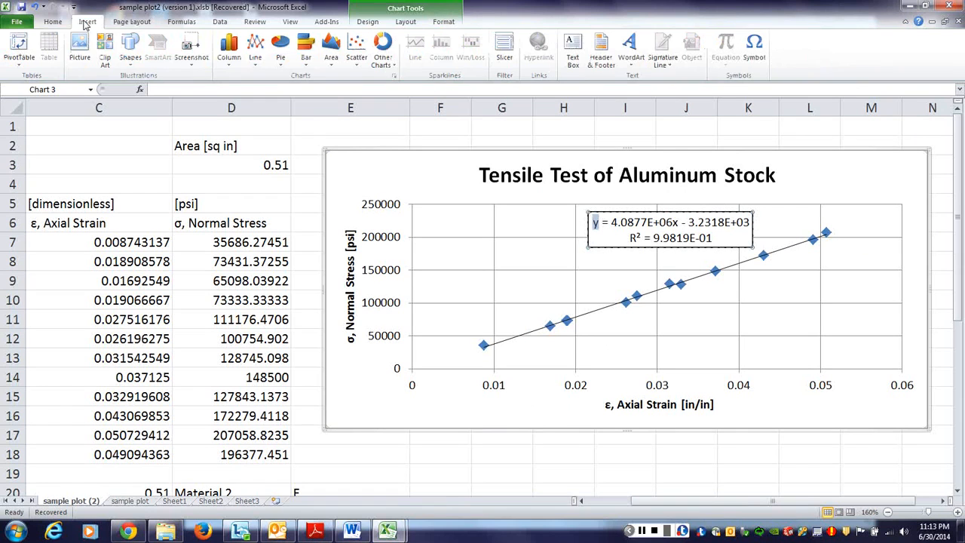
{"action": "left_click", "coordinate": [758, 55]}
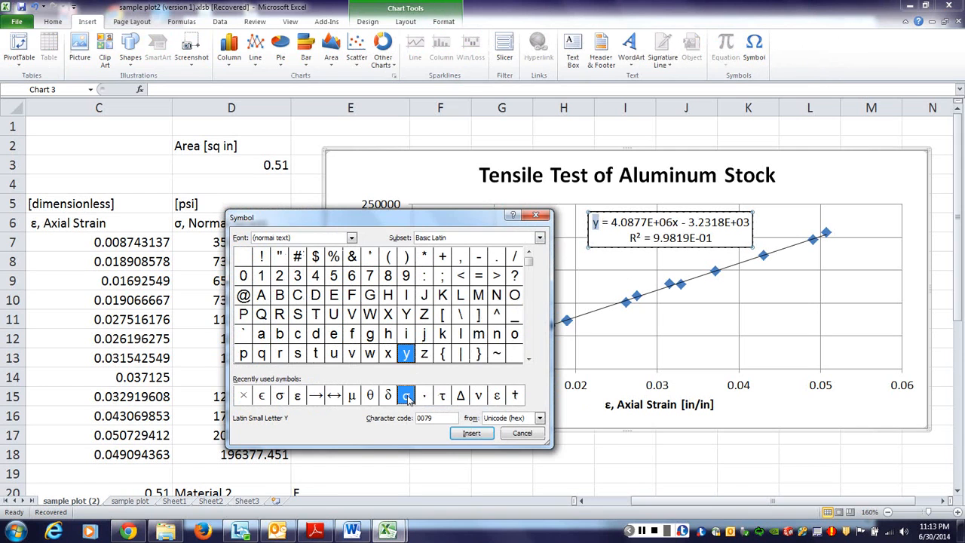
{"action": "left_click", "coordinate": [407, 396]}
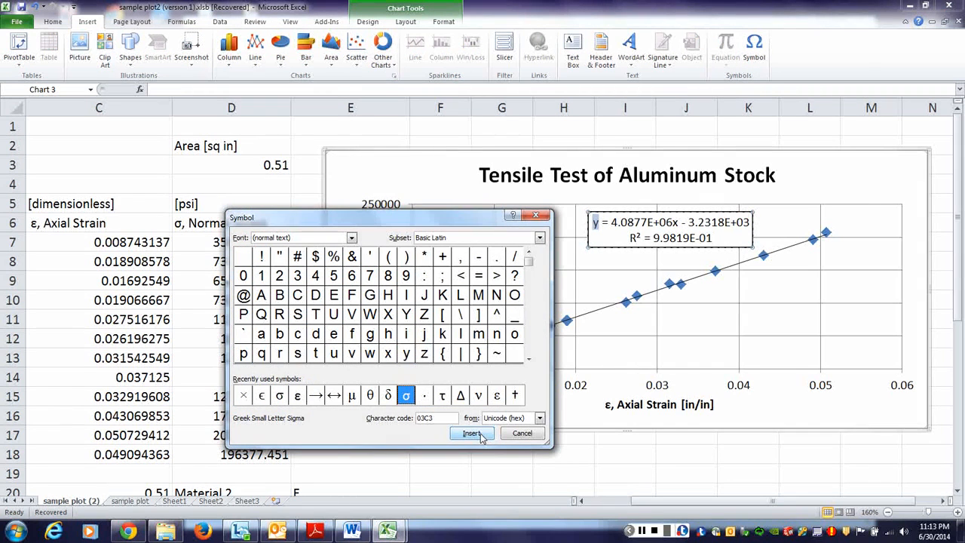
{"action": "left_click", "coordinate": [475, 434]}
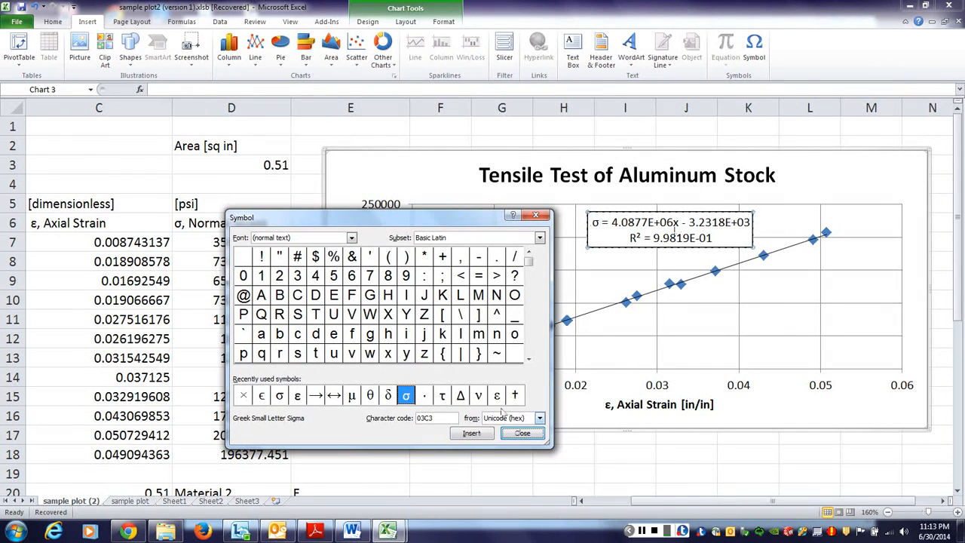
{"action": "left_click", "coordinate": [520, 435]}
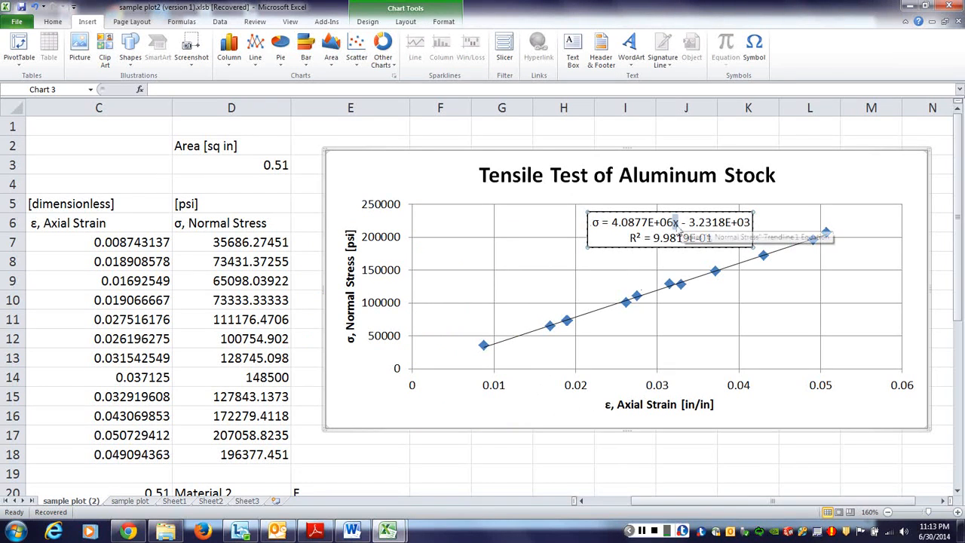
Replace the x in the trendline equation label with the Greek lunate epsilon symbol (ϵ).
{"action": "left_click", "coordinate": [755, 51]}
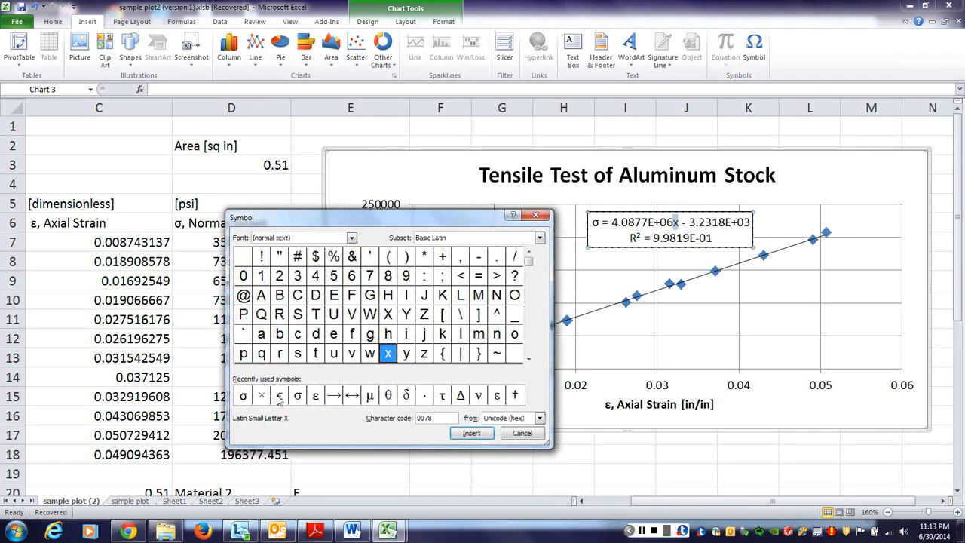
{"action": "left_click", "coordinate": [279, 398]}
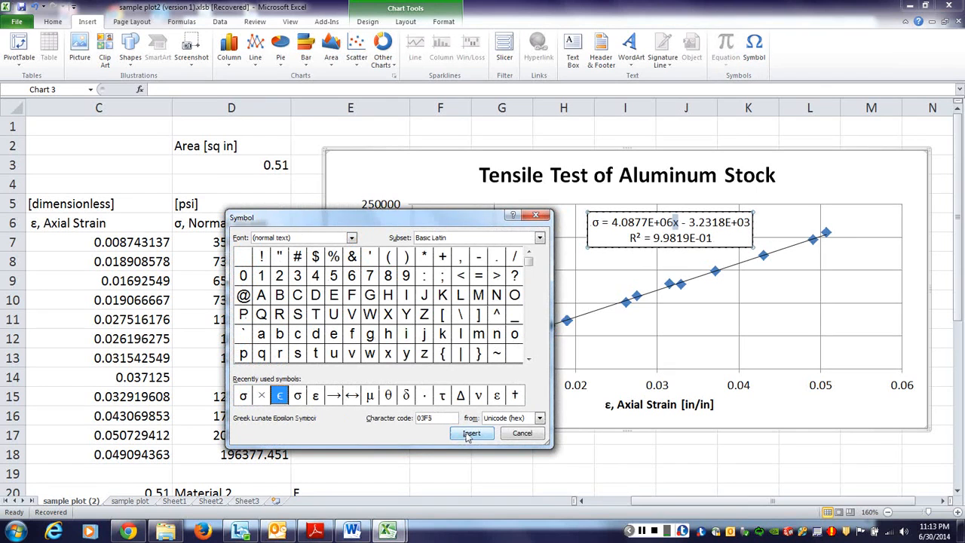
{"action": "left_click", "coordinate": [471, 433]}
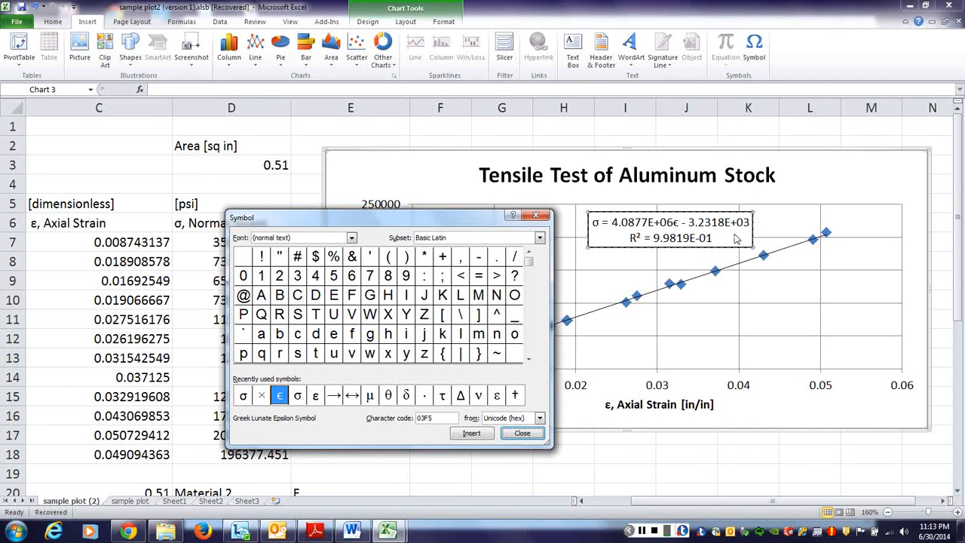
{"action": "left_click", "coordinate": [522, 433]}
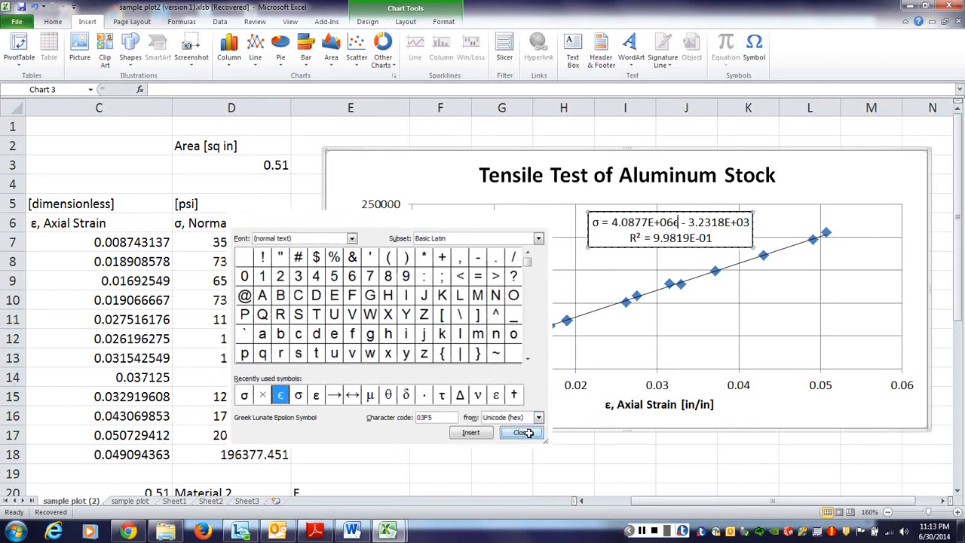
Copy the whole chart, switch to sample report.docx in Word, and paste it as a picture before the "Filet mignon" paragraph.
{"action": "left_click", "coordinate": [878, 171]}
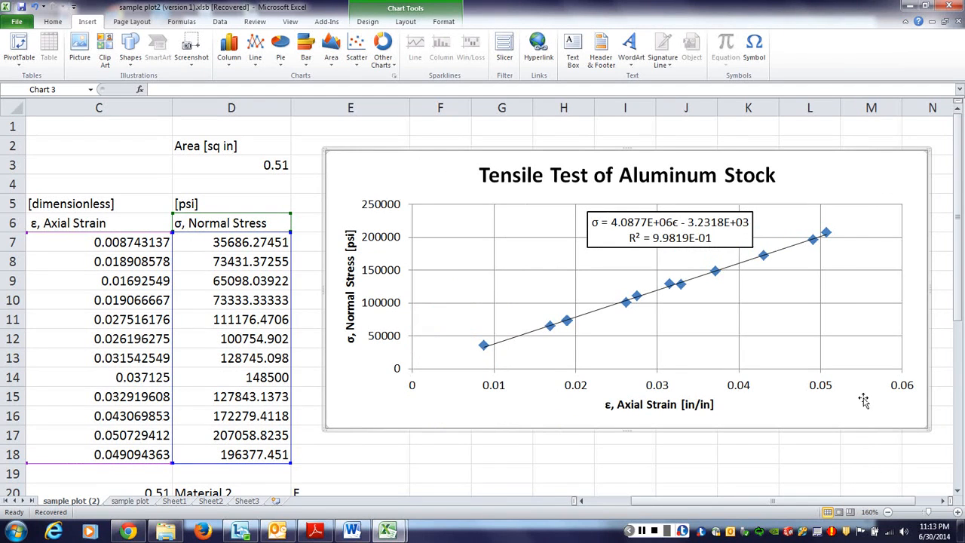
{"action": "right_click", "coordinate": [806, 175]}
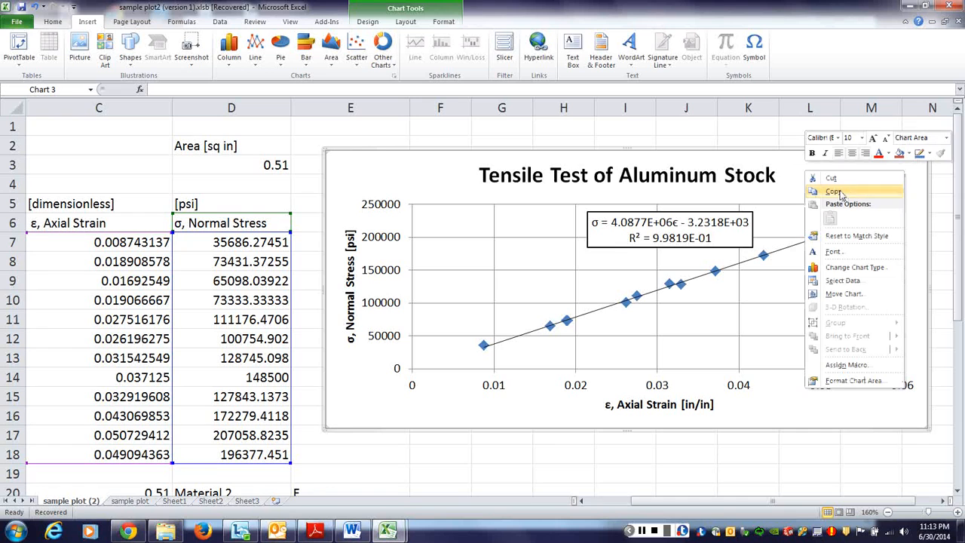
{"action": "left_click", "coordinate": [834, 192]}
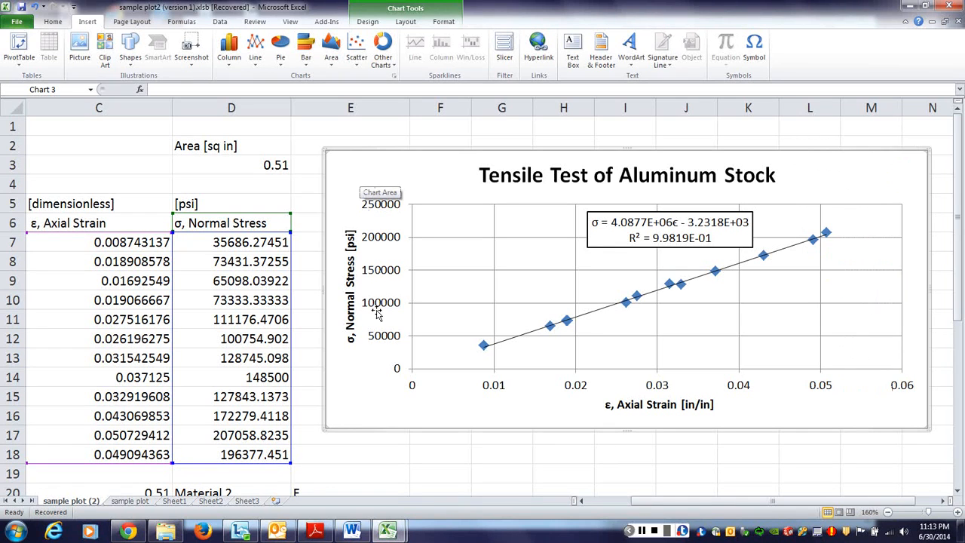
{"action": "left_click", "coordinate": [351, 531]}
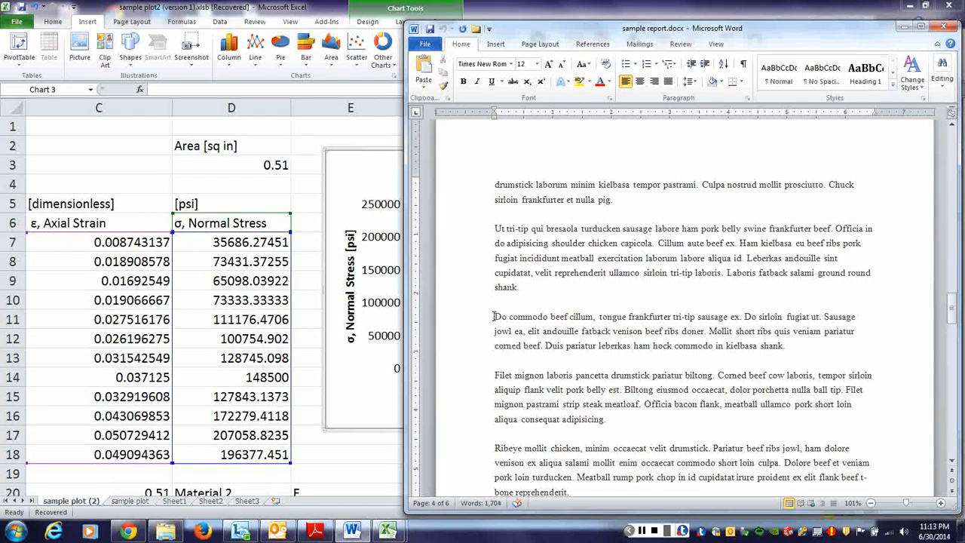
{"action": "left_click", "coordinate": [495, 375]}
{"action": "left_click", "coordinate": [427, 89]}
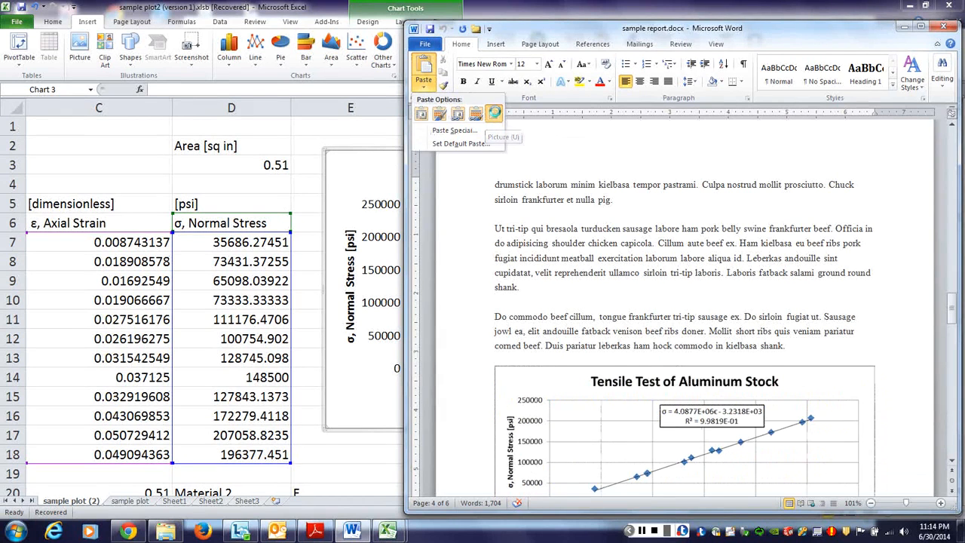
{"action": "left_click", "coordinate": [496, 113]}
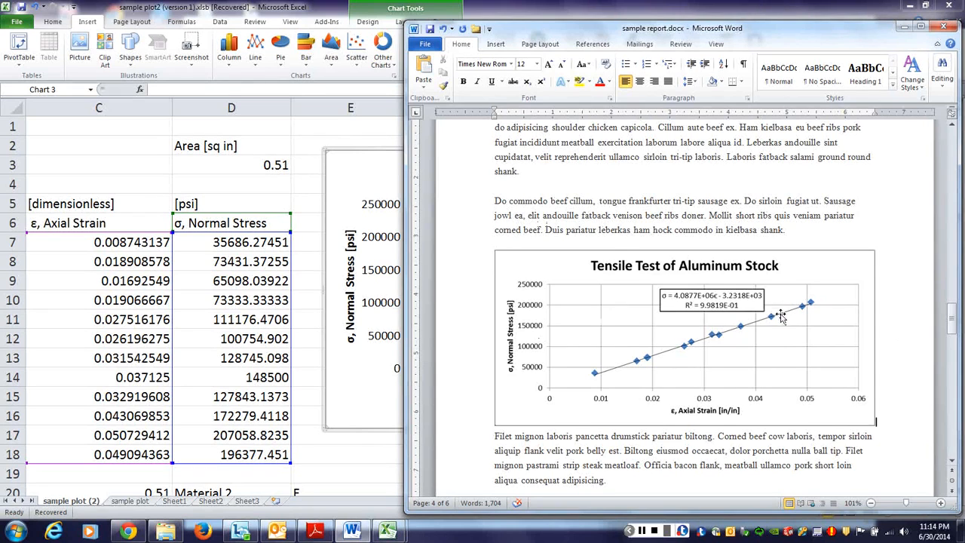
Start a caption for the pasted chart picture, using the Figure label.
{"action": "left_click", "coordinate": [720, 315]}
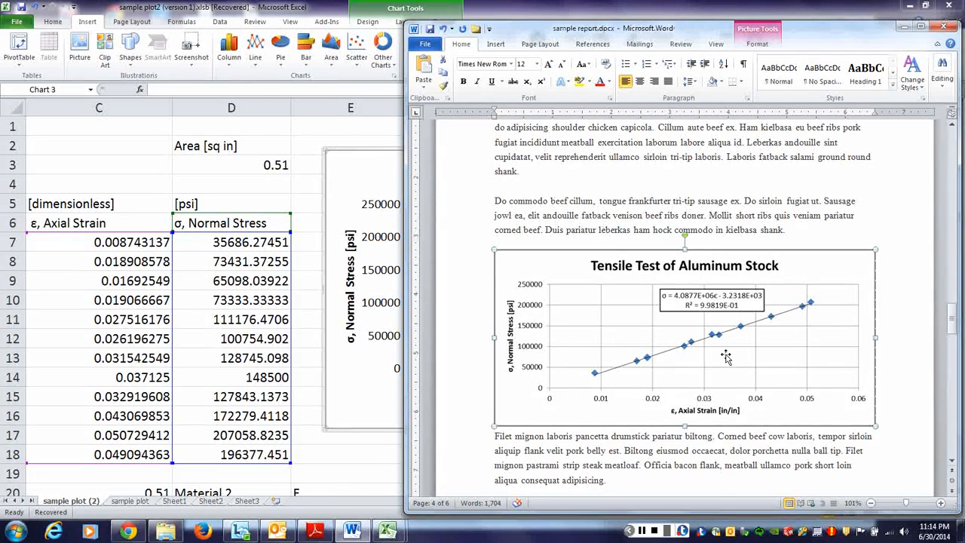
{"action": "right_click", "coordinate": [608, 308]}
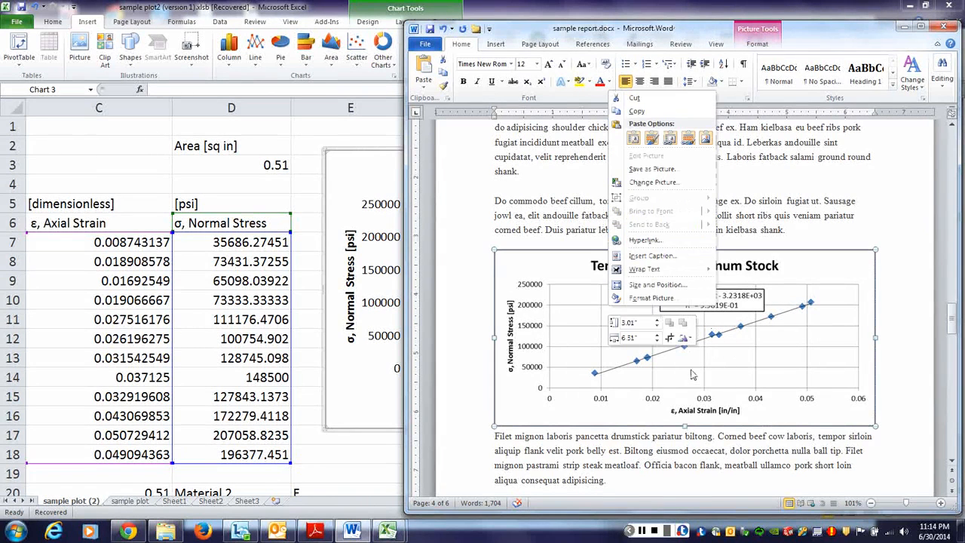
{"action": "left_click", "coordinate": [654, 255]}
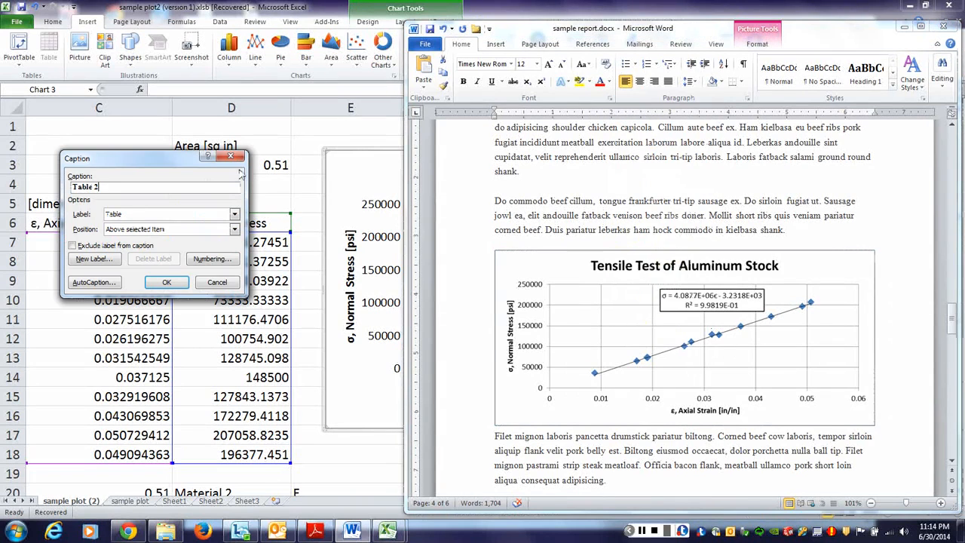
{"action": "left_click", "coordinate": [120, 214]}
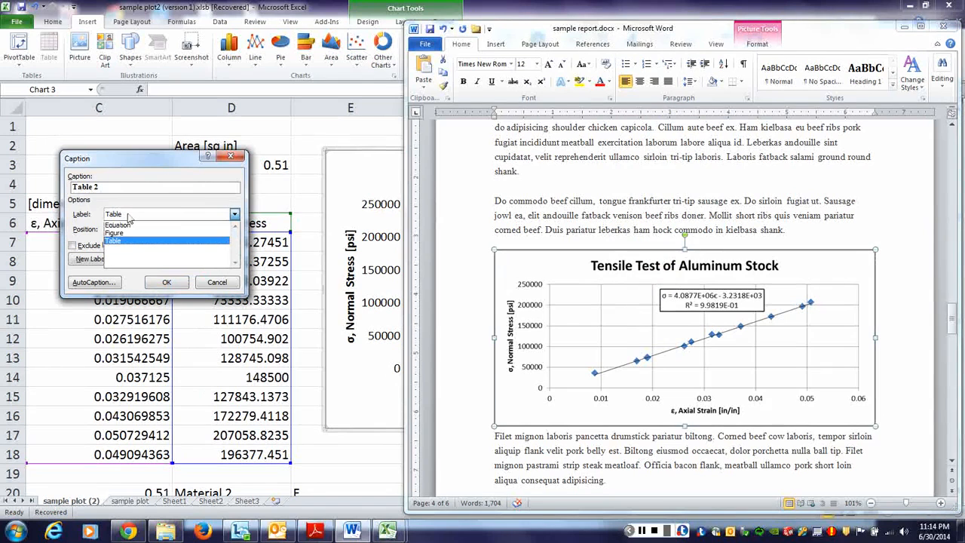
{"action": "left_click", "coordinate": [129, 235]}
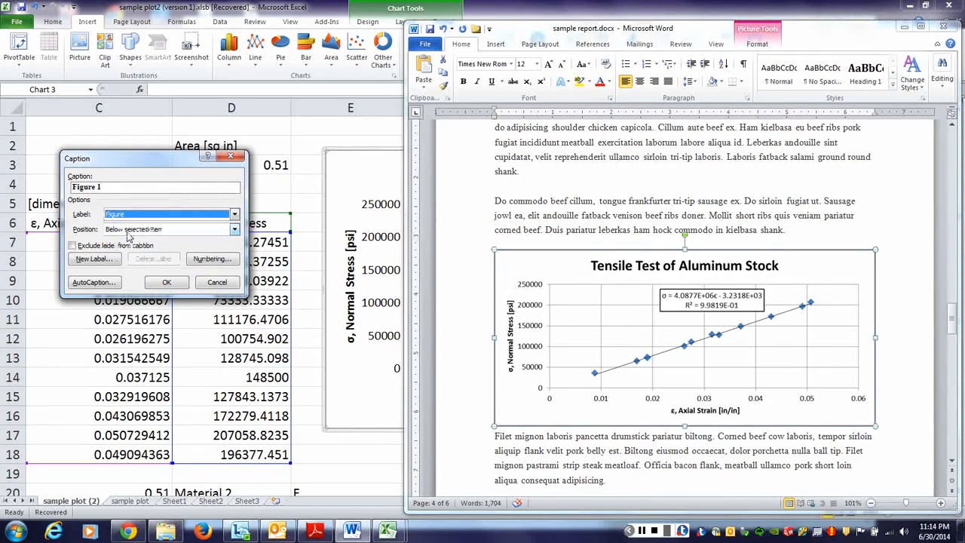
Complete the caption with "Tensile test results for a rectangular prismatic bar. The slope of the regression line represents the Young's modulus of the material.".
{"action": "left_click", "coordinate": [136, 188]}
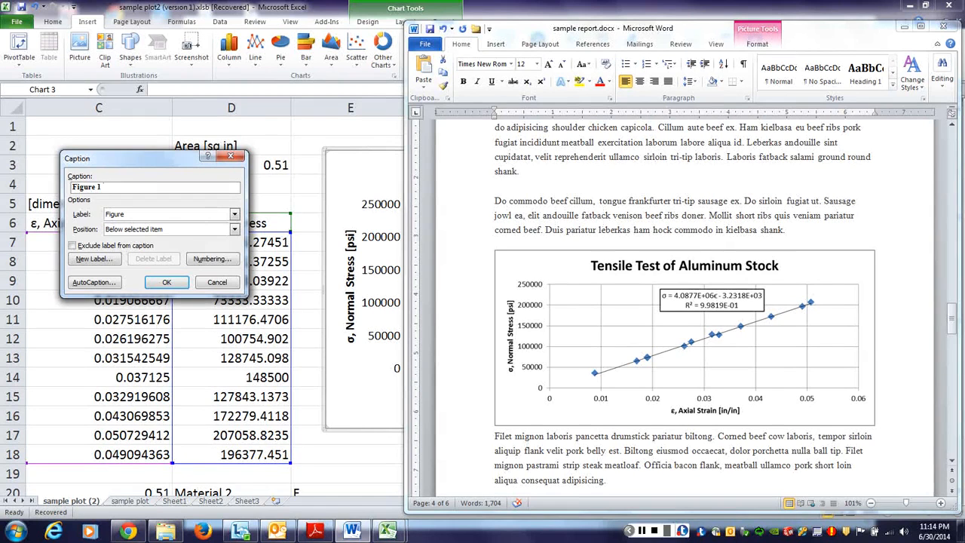
{"action": "type", "text": "Tem"}
{"action": "type", "text": "sile "}
{"action": "type", "text": "test resu"}
{"action": "type", "text": "lts"}
{"action": "type", "text": " for a rectangular"}
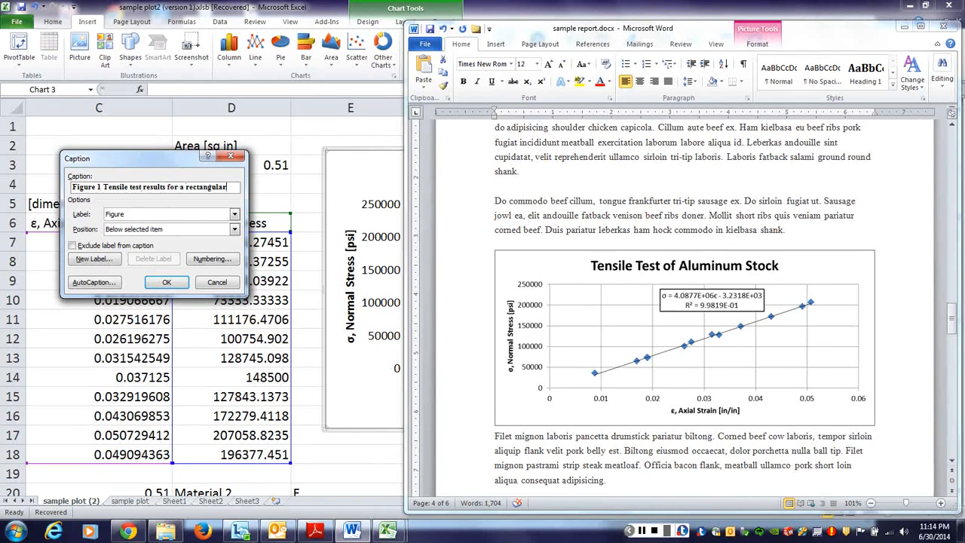
{"action": "type", "text": " prsimatic"}
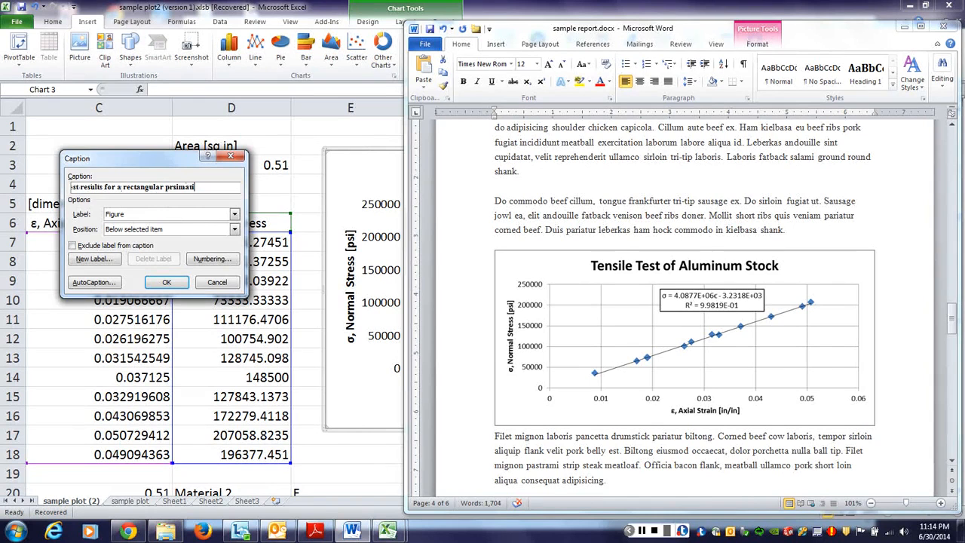
{"action": "key", "text": "BackSpace"}
{"action": "key", "text": "BackSpace"}
{"action": "key", "text": "BackSpace"}
{"action": "key", "text": "BackSpace"}
{"action": "key", "text": "BackSpace"}
{"action": "key", "text": "BackSpace"}
{"action": "key", "text": "BackSpace"}
{"action": "type", "text": "ismatic bar. The slope of the"}
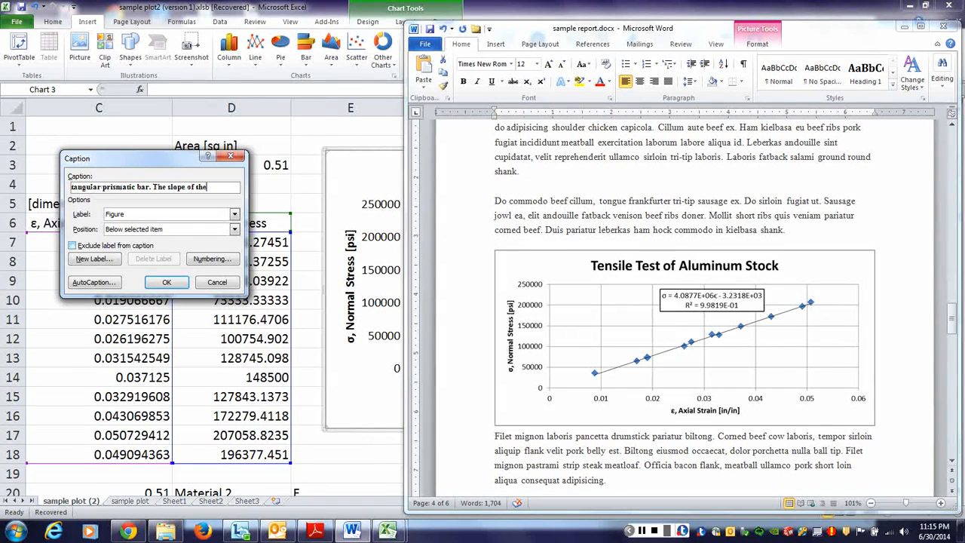
{"action": "type", "text": " tre"}
{"action": "key", "text": "BackSpace"}
{"action": "key", "text": "BackSpace"}
{"action": "key", "text": "BackSpace"}
{"action": "type", "text": "regression line re"}
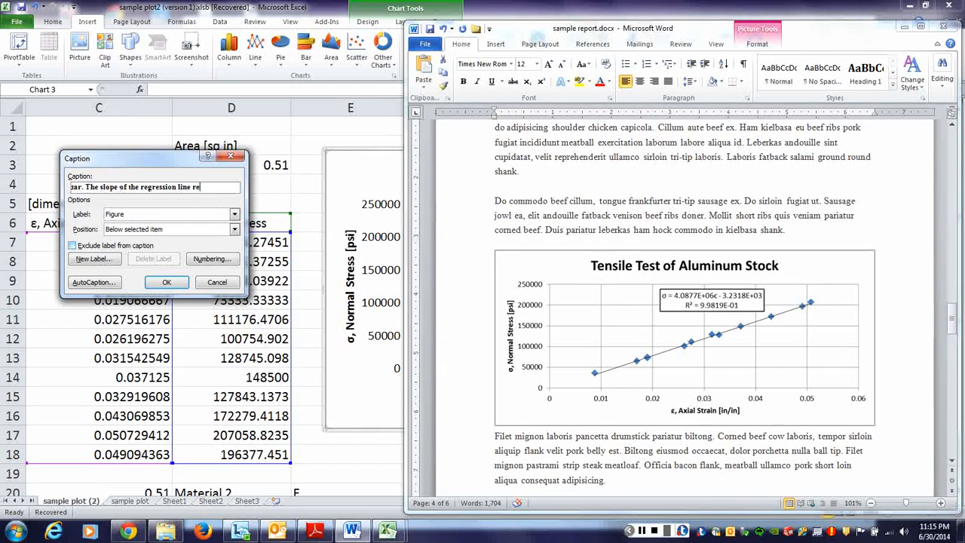
{"action": "type", "text": "presentes the Young's m"}
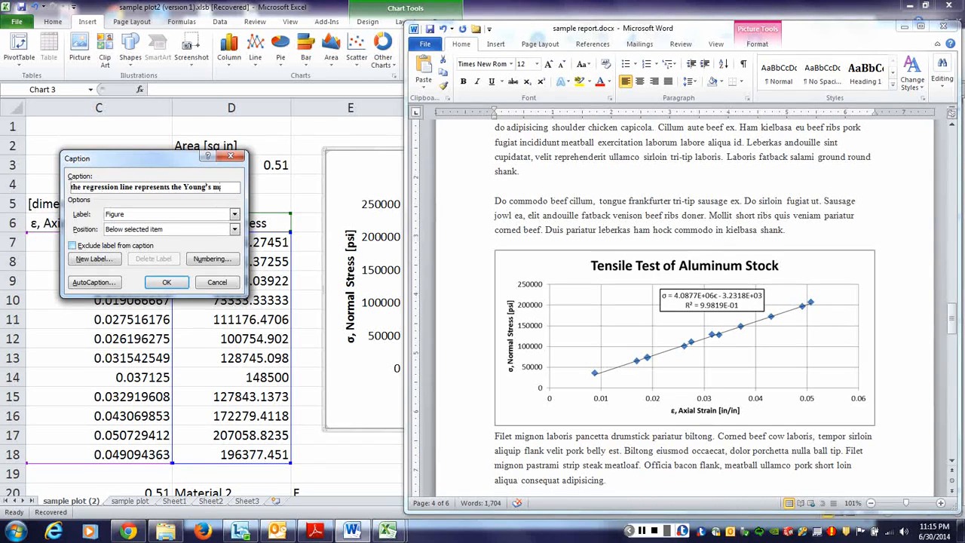
{"action": "type", "text": "odulus of th"}
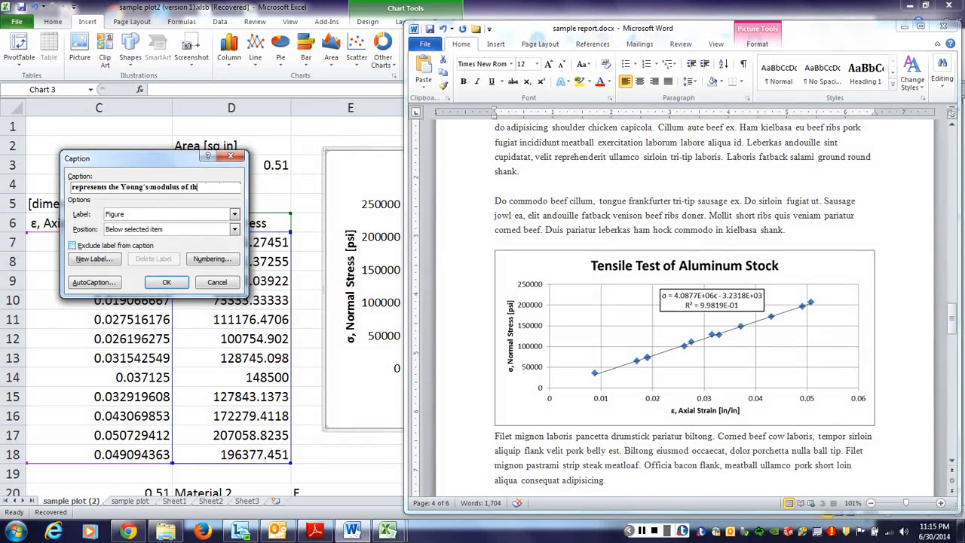
{"action": "type", "text": "e material."}
{"action": "key", "text": "Return"}
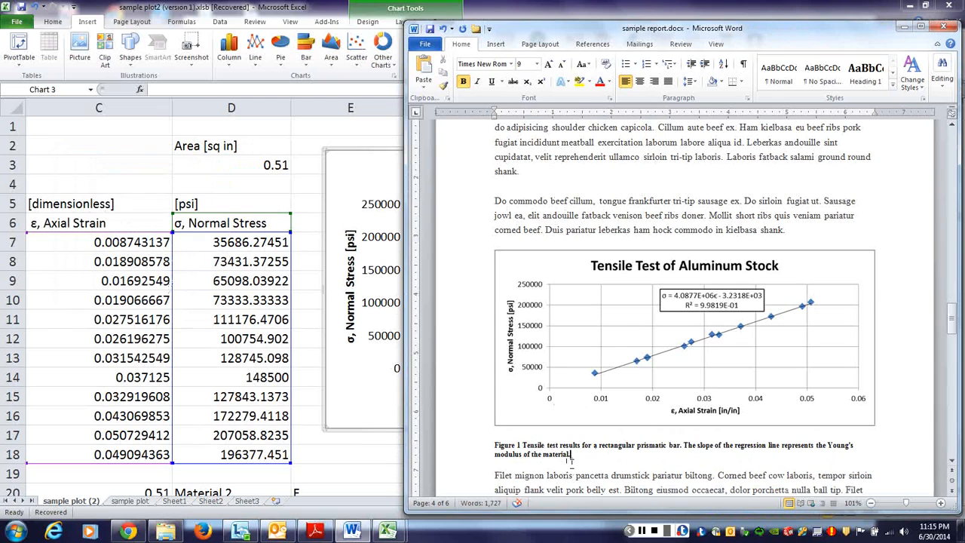
Center the chart picture and its Figure 1 caption on the page.
{"action": "left_click_drag", "start_coordinate": [580, 458], "coordinate": [464, 360]}
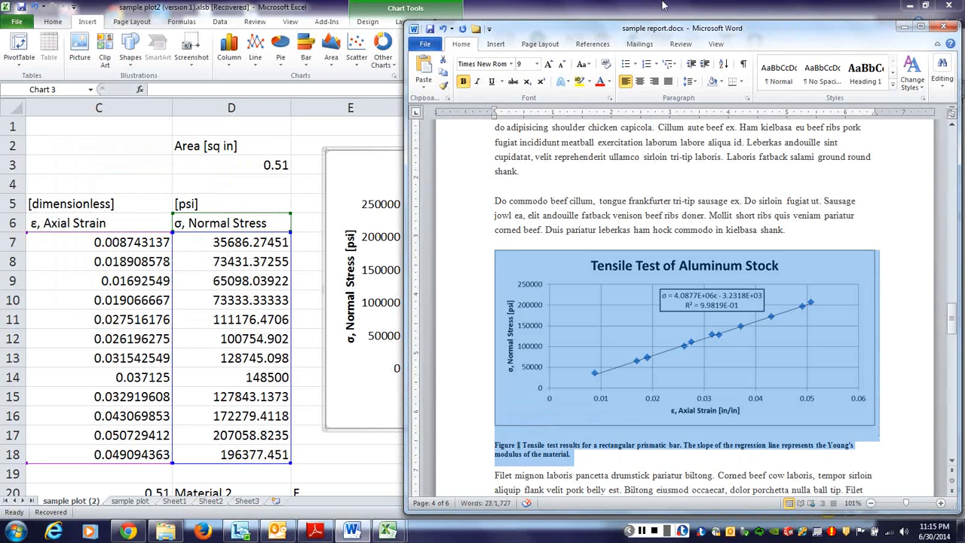
{"action": "left_click", "coordinate": [639, 81]}
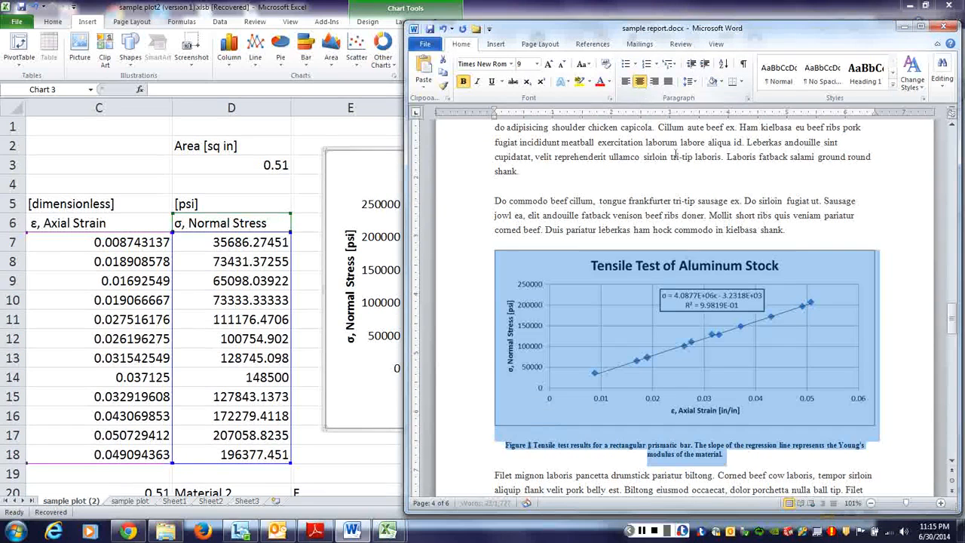
{"action": "left_click", "coordinate": [739, 465]}
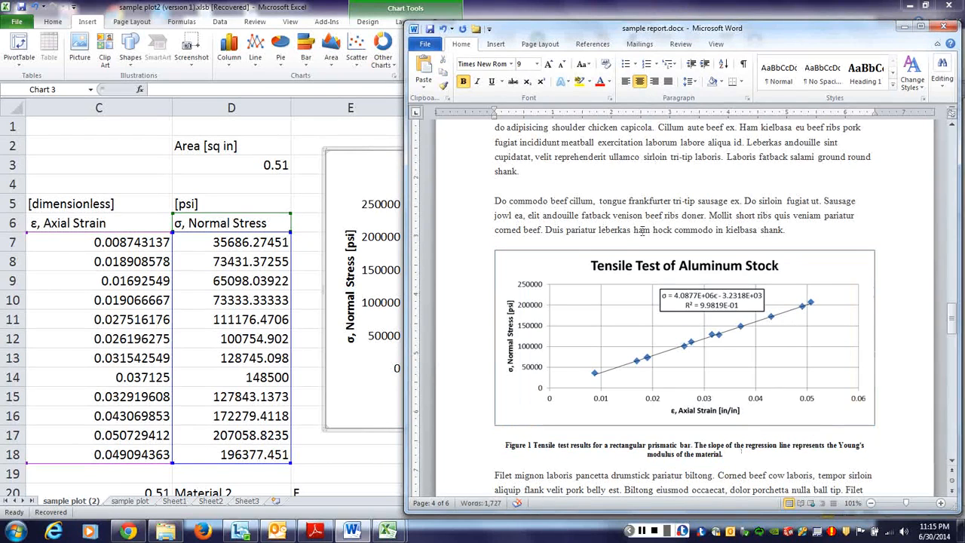
Insert a cross-reference to the Figure 1 caption, only label and number, after "kielbasa shank." in the paragraph above the chart picture.
{"action": "left_click", "coordinate": [798, 230]}
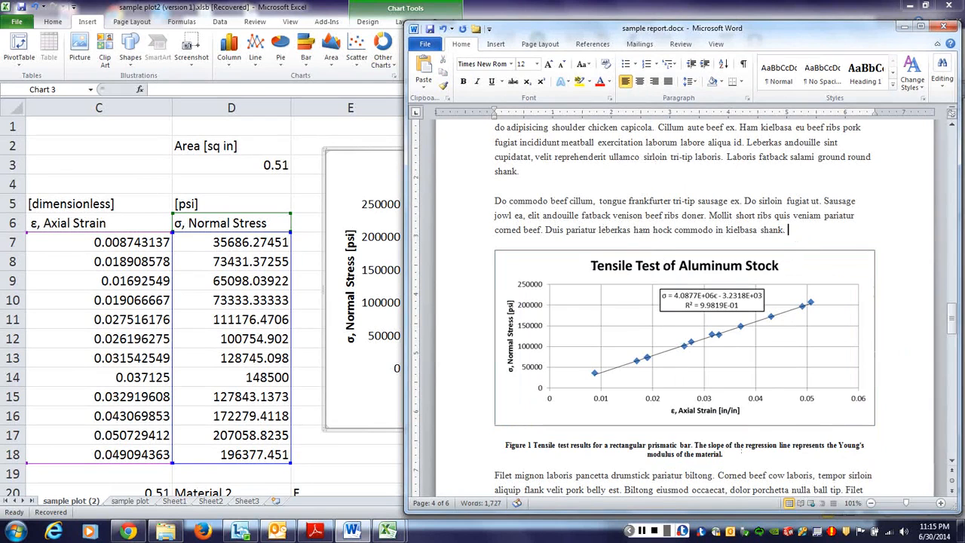
{"action": "left_click", "coordinate": [578, 46]}
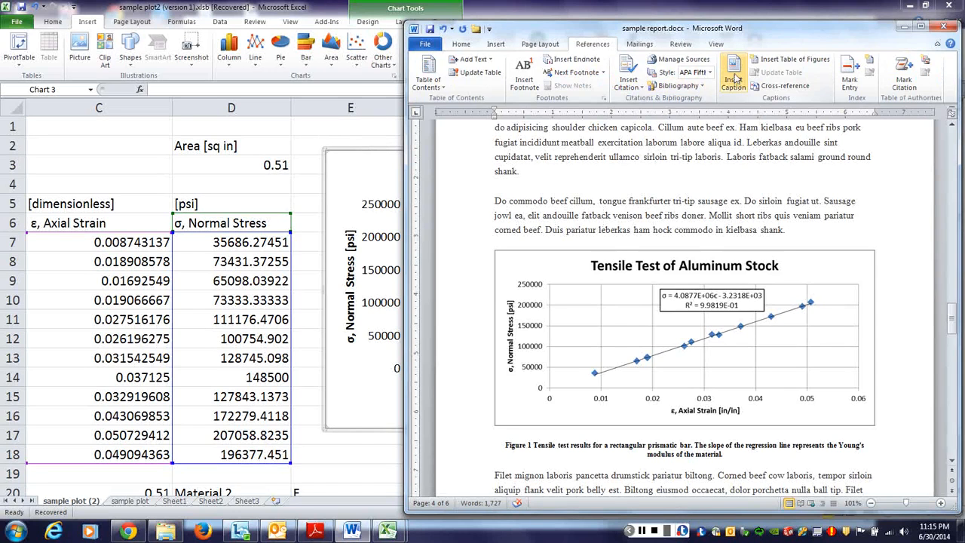
{"action": "left_click", "coordinate": [780, 85]}
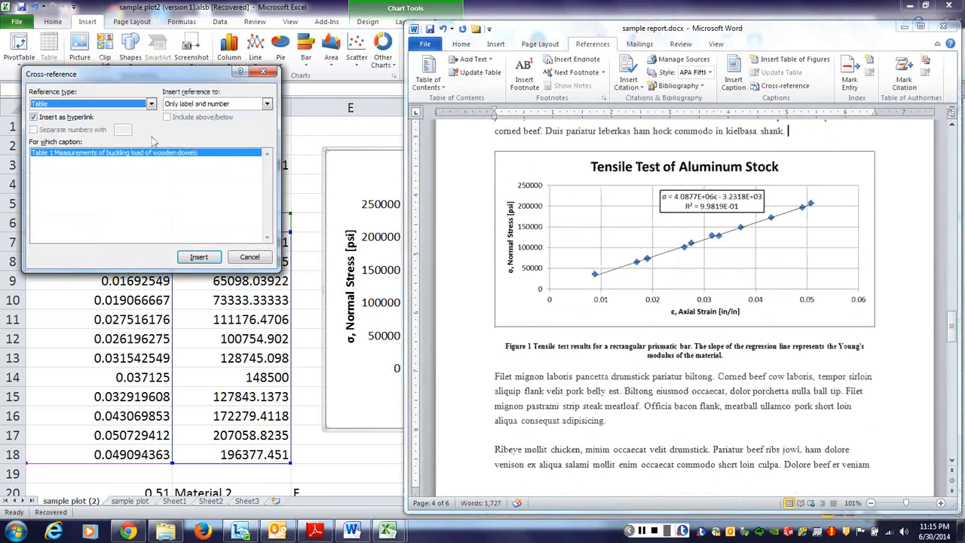
{"action": "left_click", "coordinate": [54, 103]}
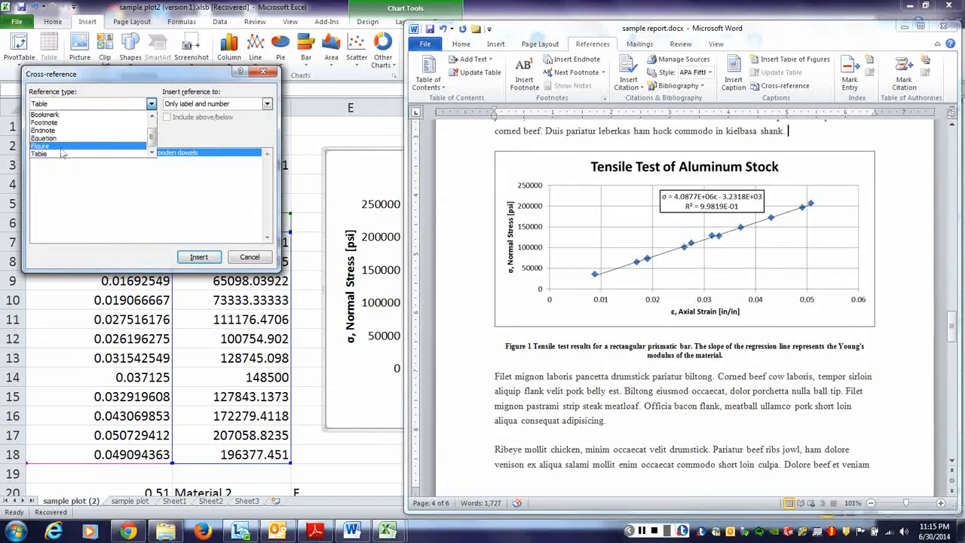
{"action": "left_click", "coordinate": [62, 150]}
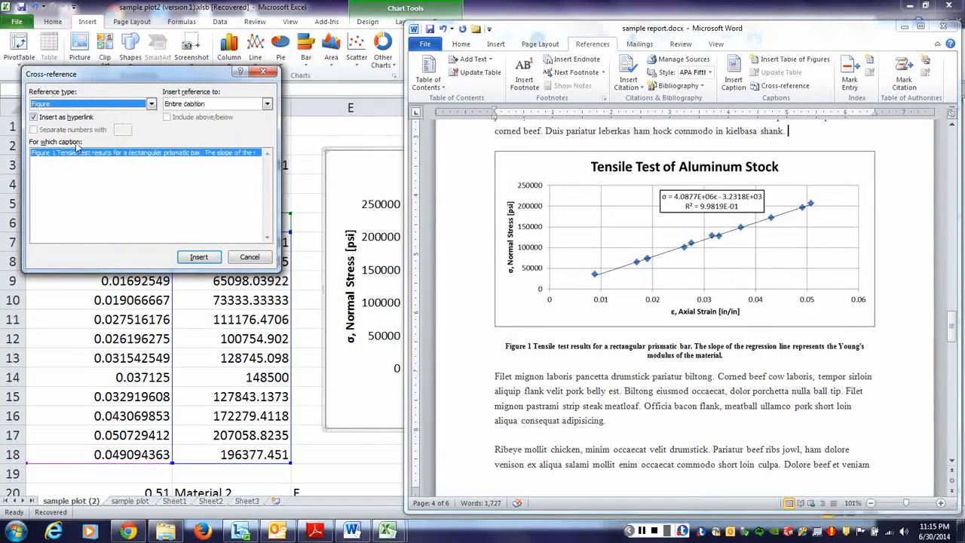
{"action": "left_click", "coordinate": [220, 104]}
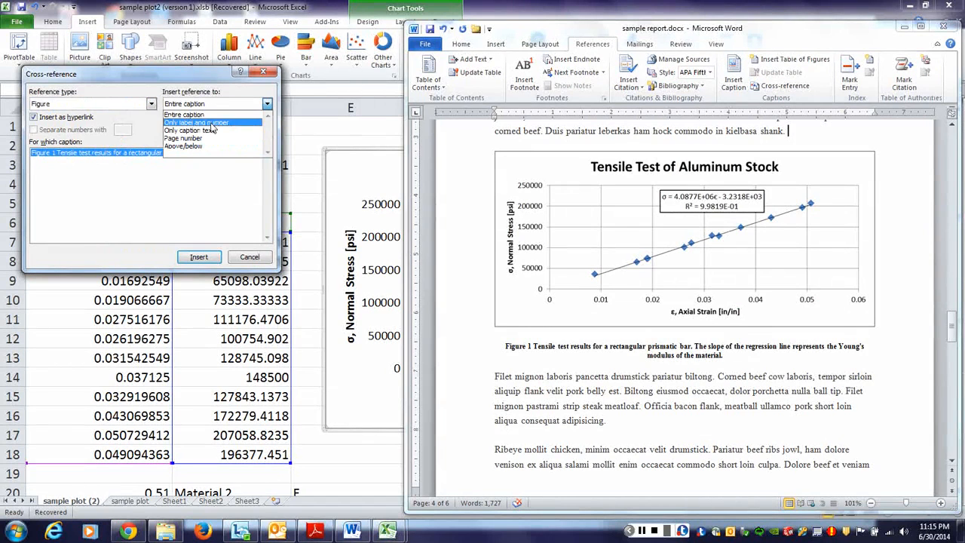
{"action": "left_click", "coordinate": [212, 123]}
{"action": "left_click", "coordinate": [191, 258]}
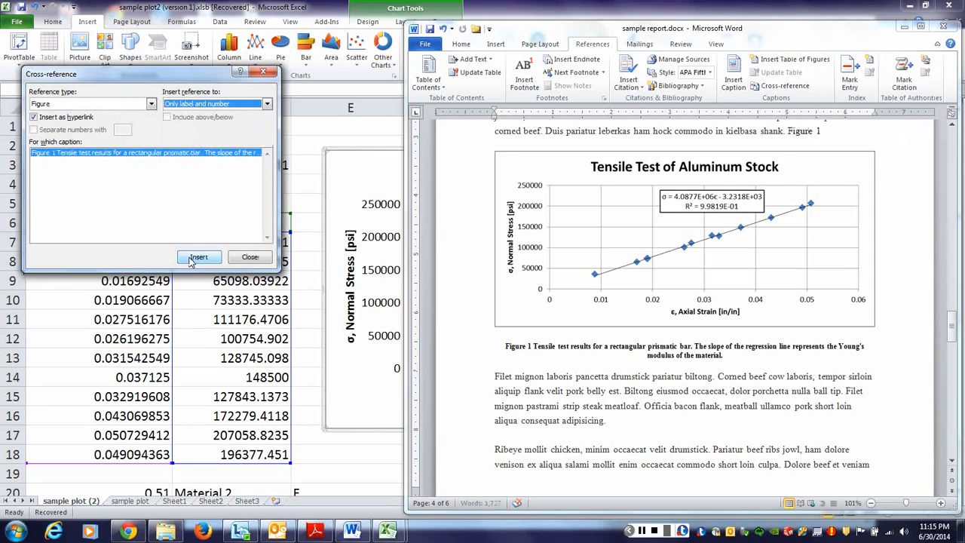
Continue the sentence after the Figure 1 cross-reference with "below shows the Young's modulus for the aluminum sample tested in this experiment.".
{"action": "left_click", "coordinate": [837, 133]}
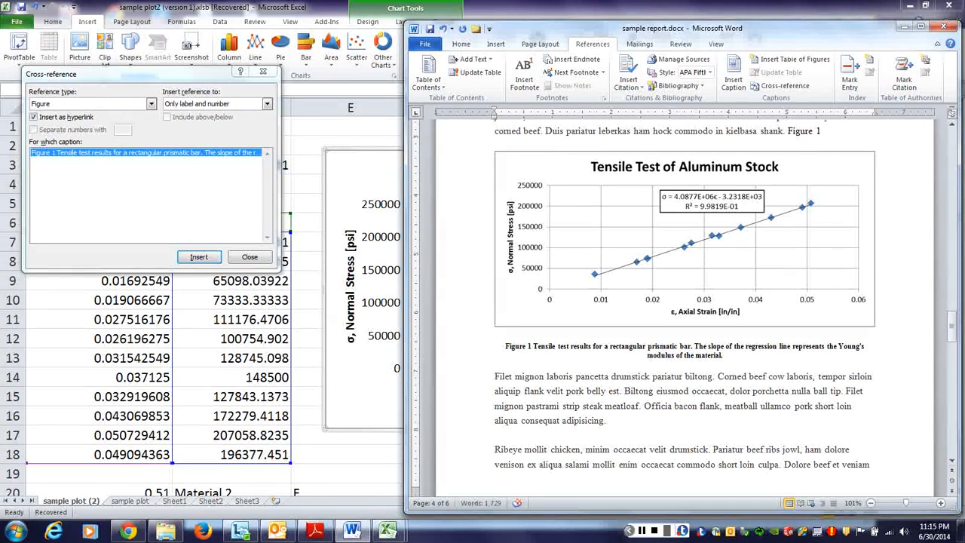
{"action": "type", "text": "below shows the"}
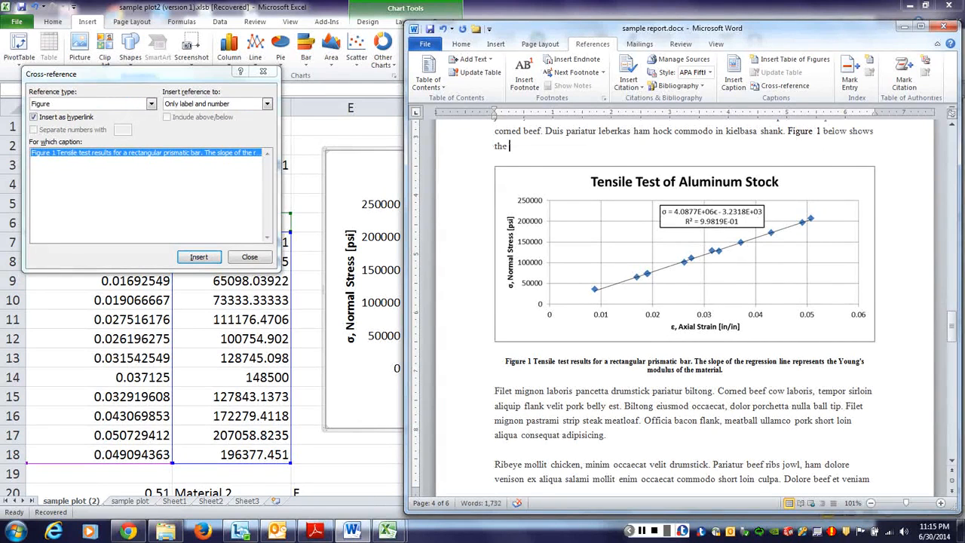
{"action": "type", "text": " Young's modulus for the a"}
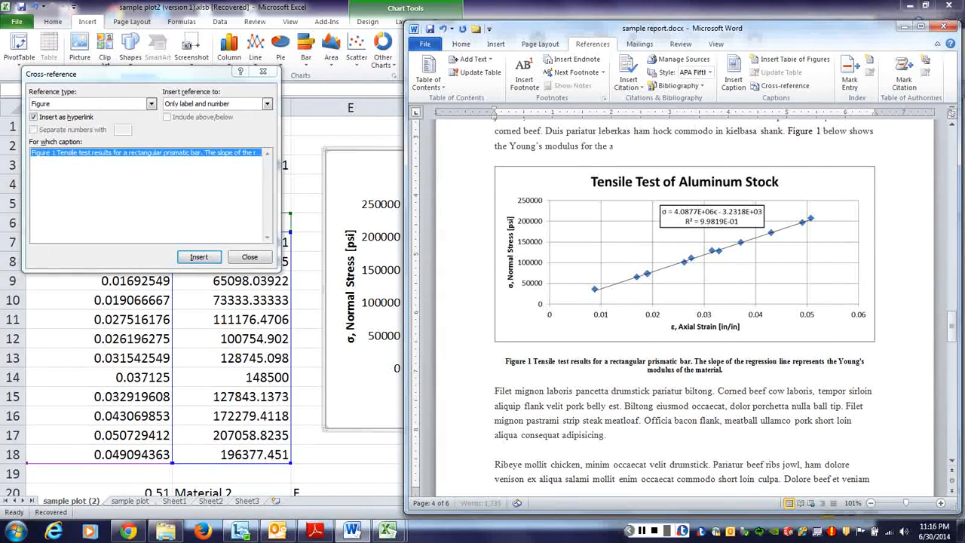
{"action": "type", "text": "luminum sample tested in this expe"}
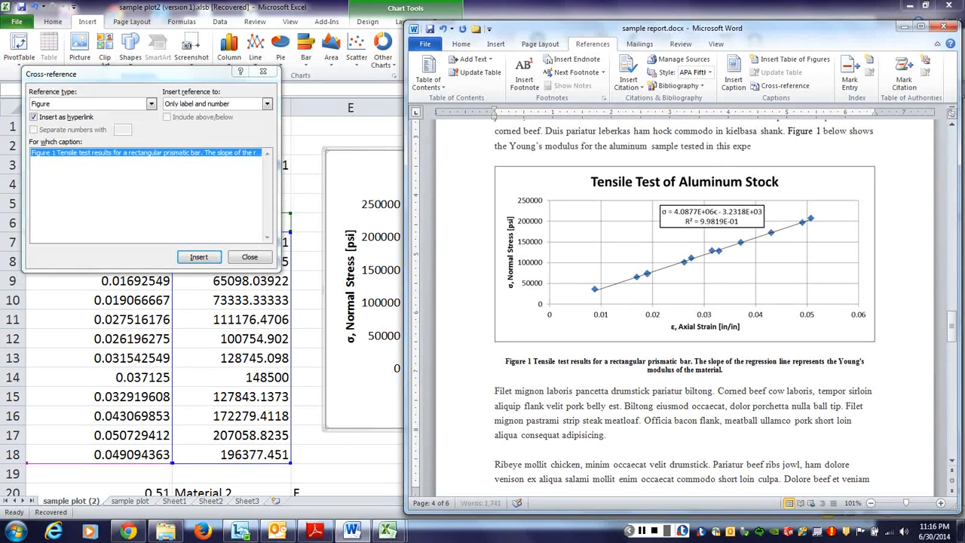
{"action": "type", "text": "riment."}
Compare the Figure 1 cross-reference in the paragraph with the chart picture and its caption.
{"action": "scroll", "coordinate": [911, 311], "scroll_direction": "up", "scroll_amount": 1}
{"action": "left_click", "coordinate": [820, 159]}
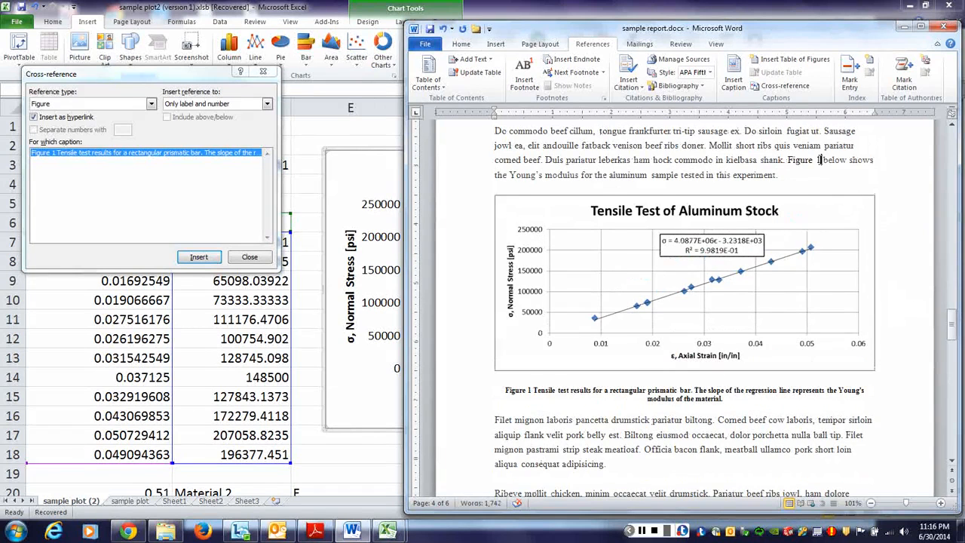
{"action": "double_click", "coordinate": [820, 160]}
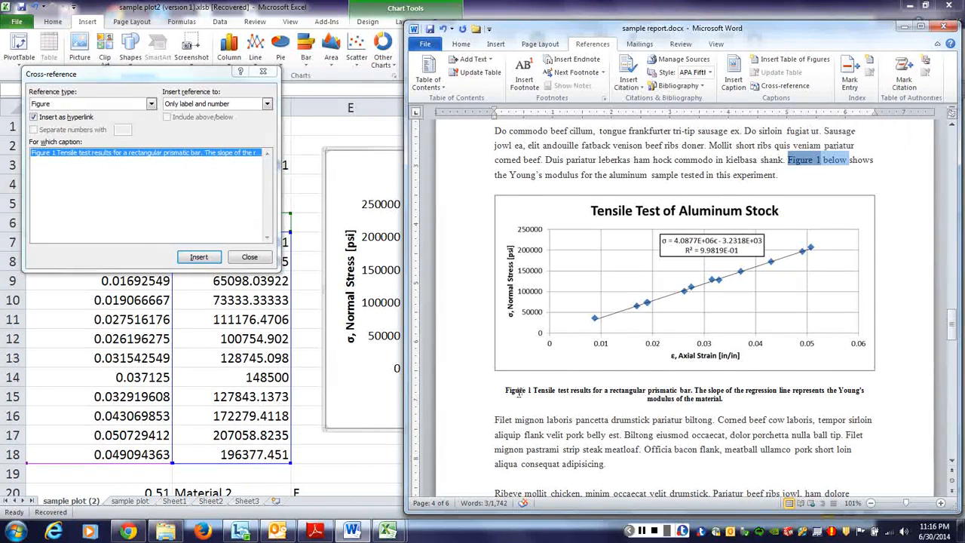
{"action": "left_click", "coordinate": [556, 275]}
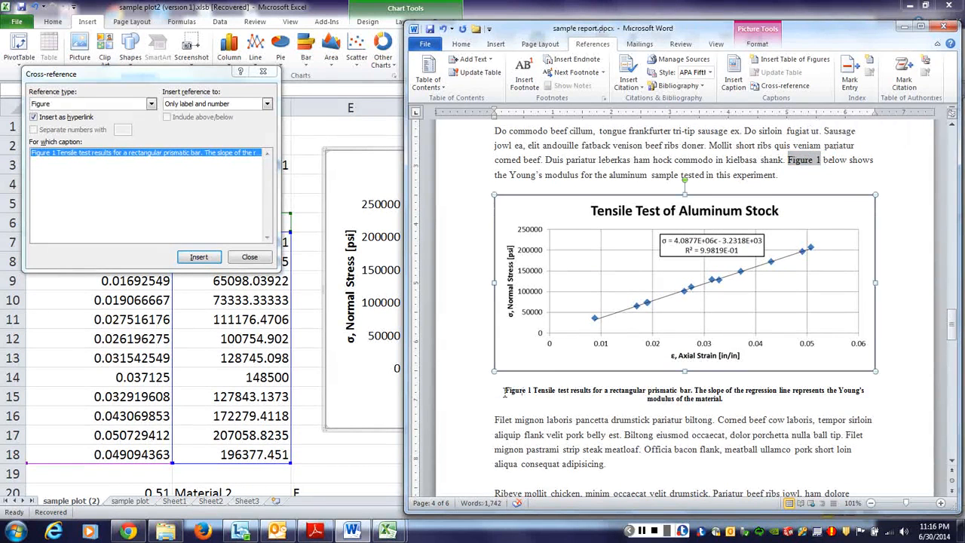
{"action": "left_click", "coordinate": [506, 393]}
{"action": "triple_click", "coordinate": [567, 399]}
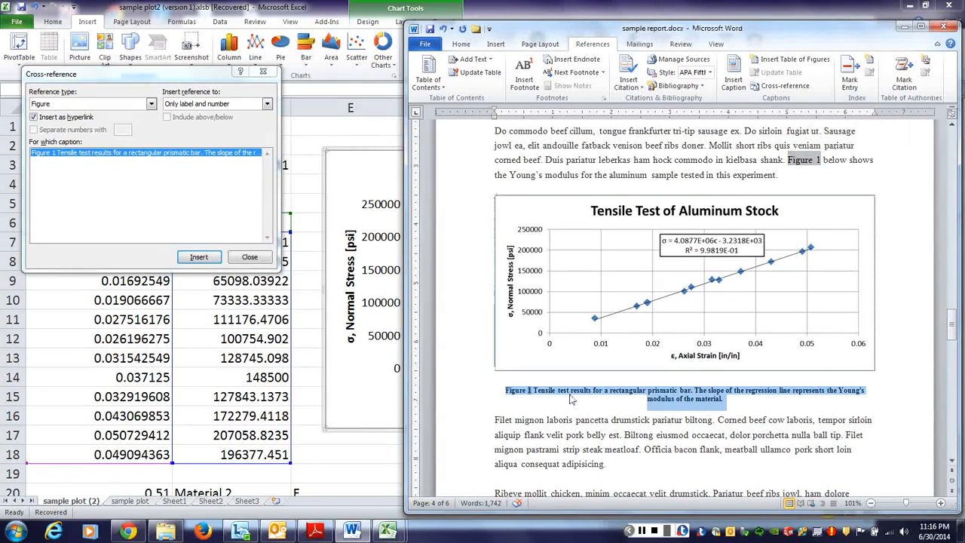
{"action": "left_click", "coordinate": [788, 450]}
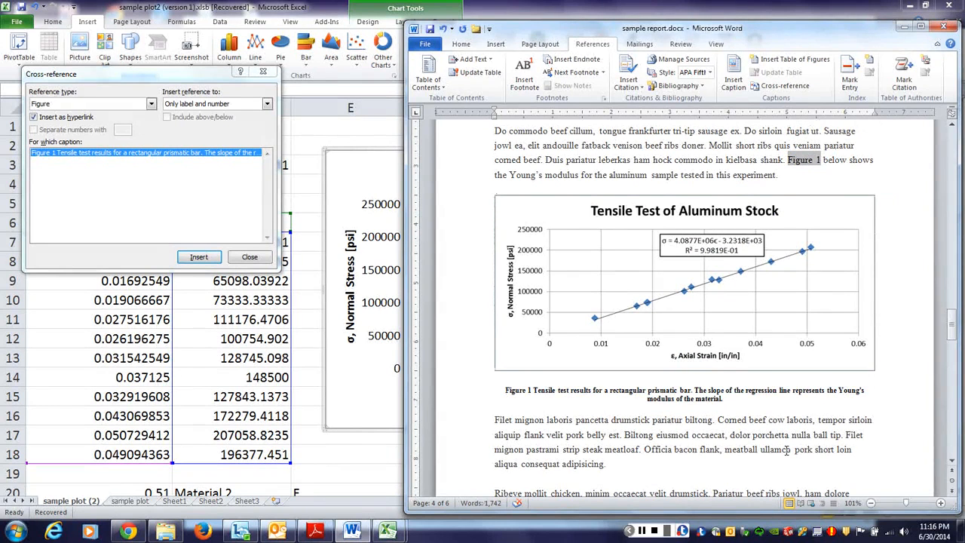